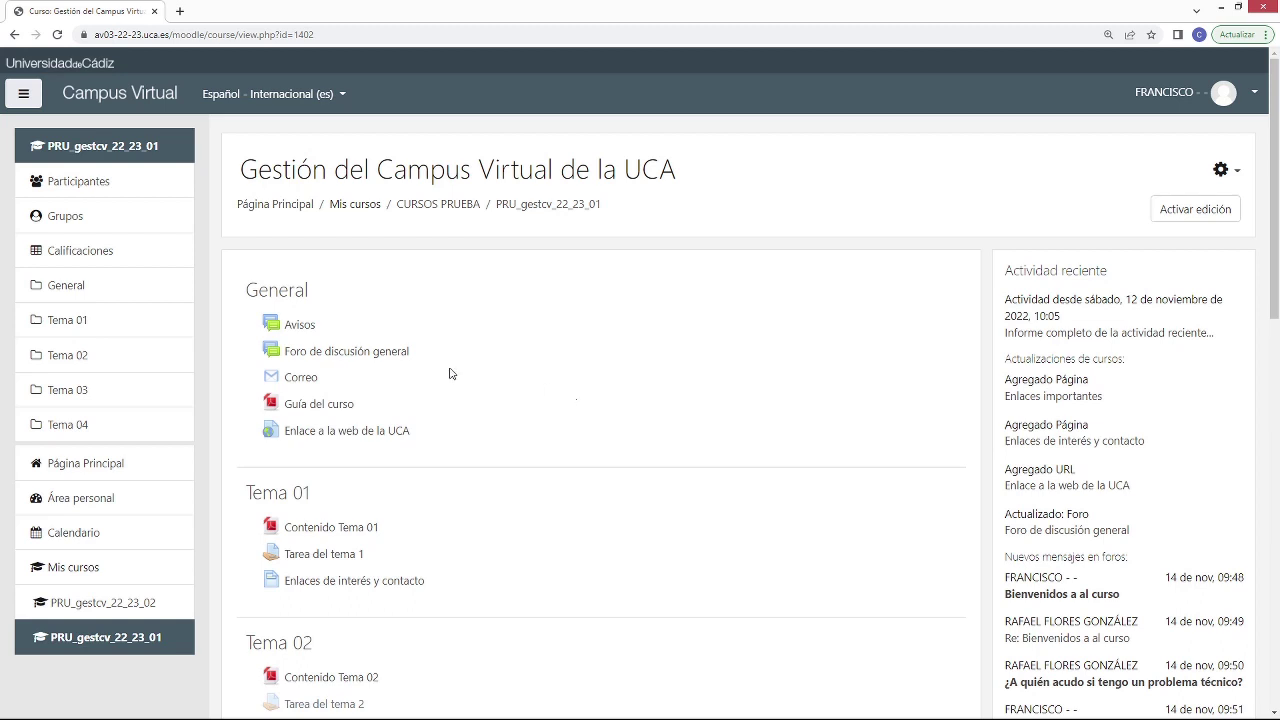
View the threads in Foro de discusión general, return to the PRU_gestcv_22_23_01 course page and look through its sections.
{"action": "left_click", "coordinate": [340, 352]}
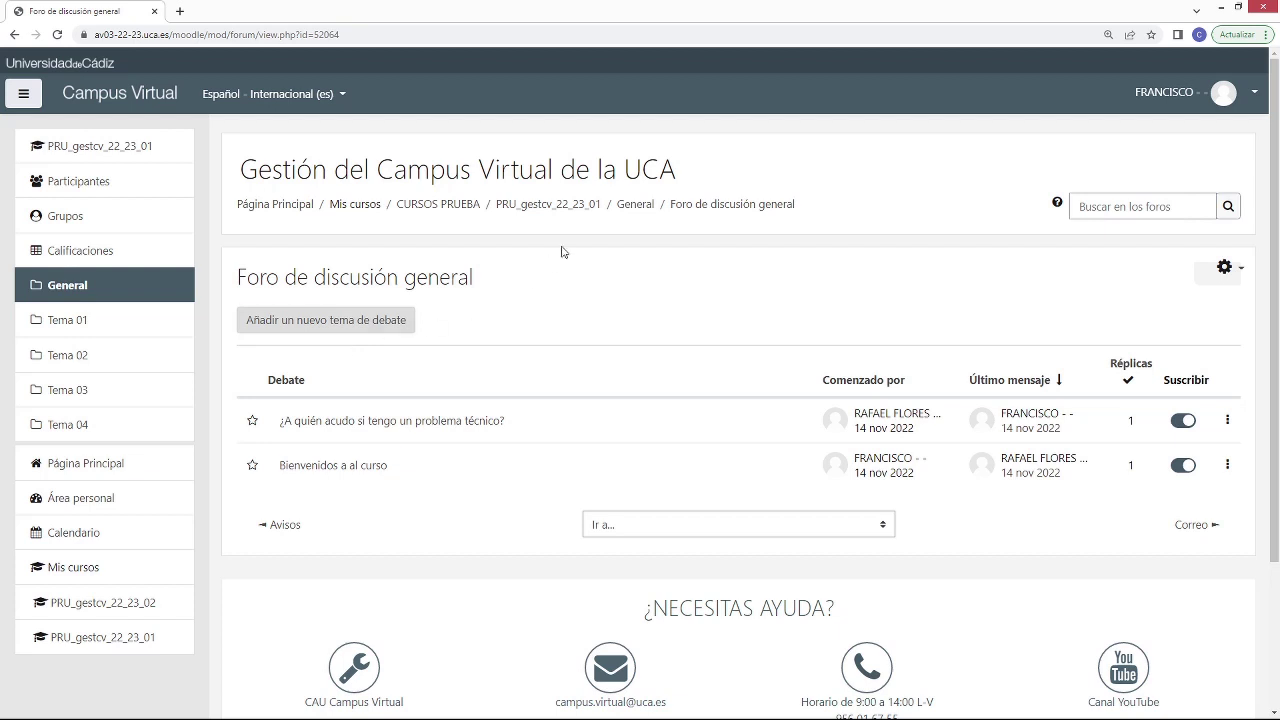
{"action": "left_click", "coordinate": [567, 206]}
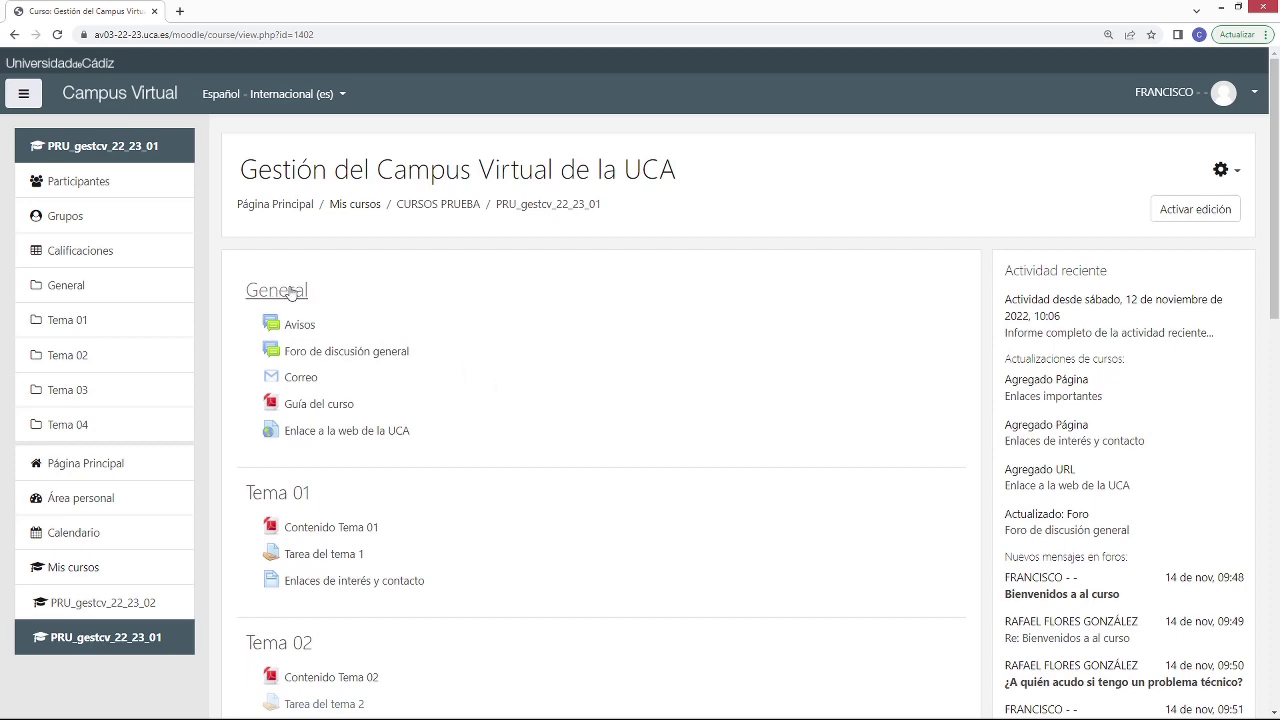
{"action": "scroll", "coordinate": [465, 540], "scroll_direction": "down", "scroll_amount": 3}
{"action": "scroll", "coordinate": [465, 540], "scroll_direction": "down", "scroll_amount": 3}
{"action": "scroll", "coordinate": [464, 540], "scroll_direction": "up", "scroll_amount": 6}
Turn on course editing and add a new Foro activity to the Tema 01 section.
{"action": "left_click", "coordinate": [1190, 208]}
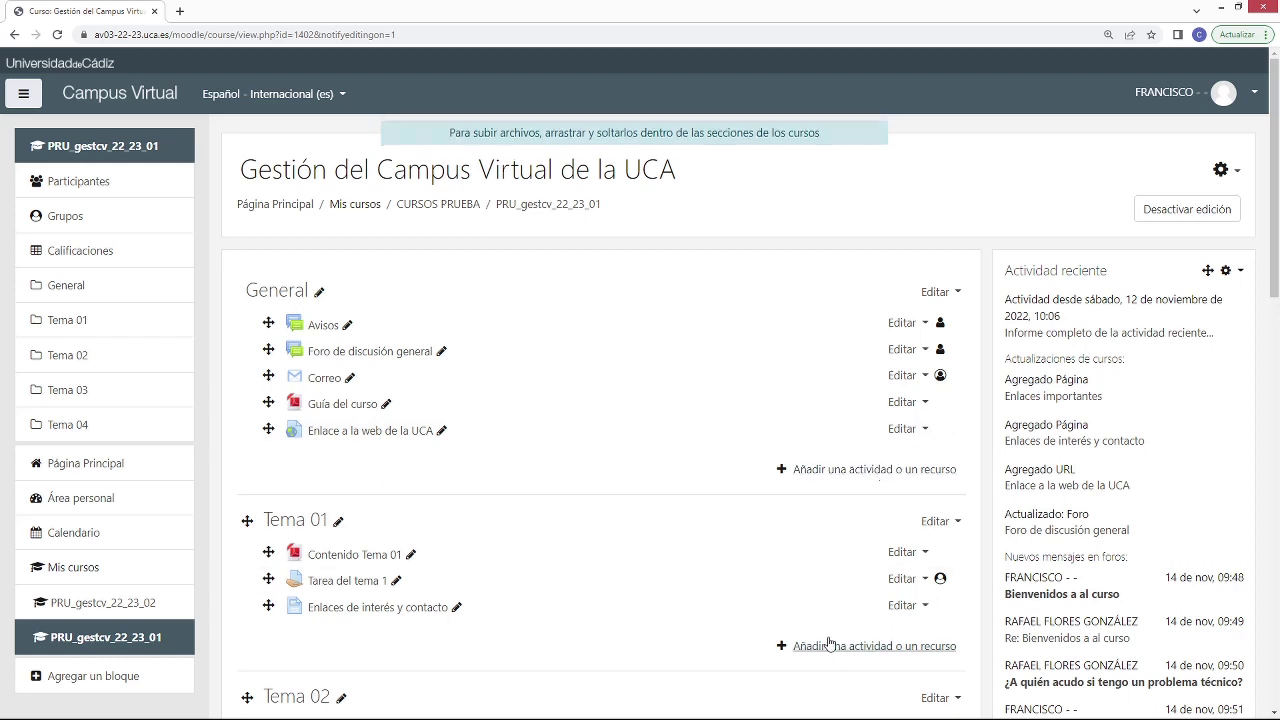
{"action": "scroll", "coordinate": [820, 611], "scroll_direction": "down", "scroll_amount": 2}
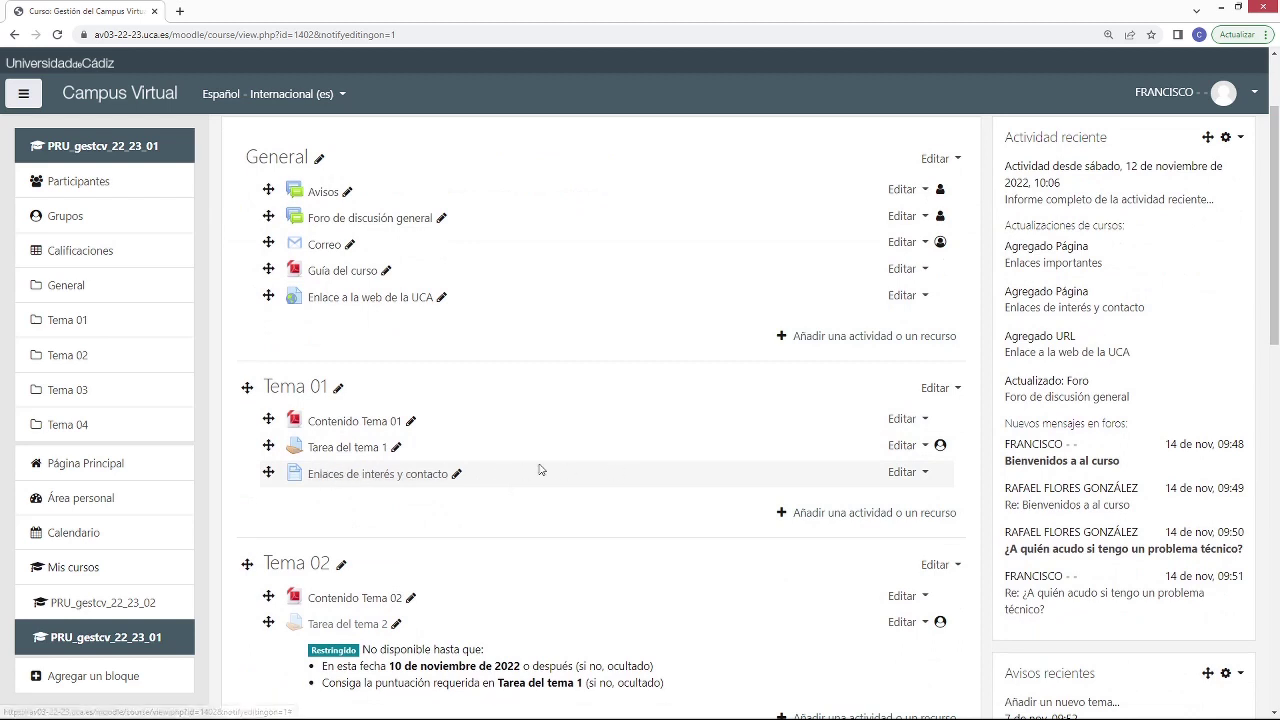
{"action": "left_click", "coordinate": [880, 513]}
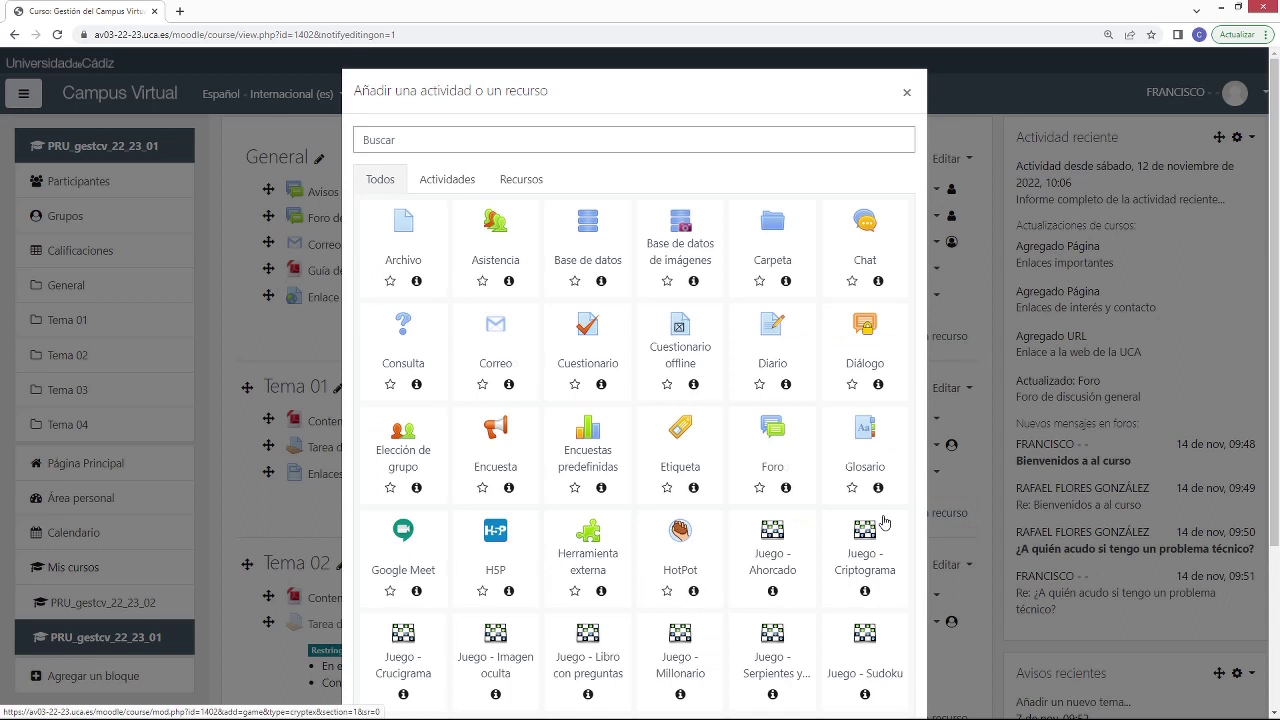
{"action": "left_click", "coordinate": [449, 186]}
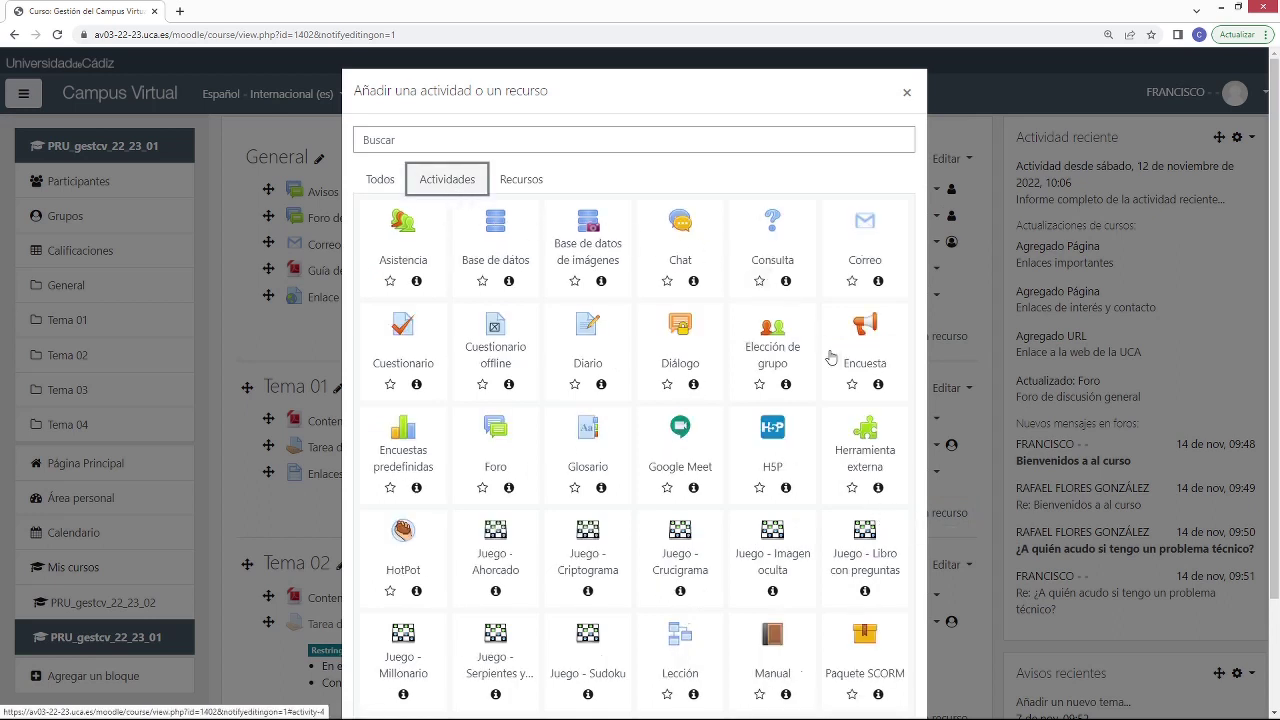
{"action": "left_click", "coordinate": [496, 436]}
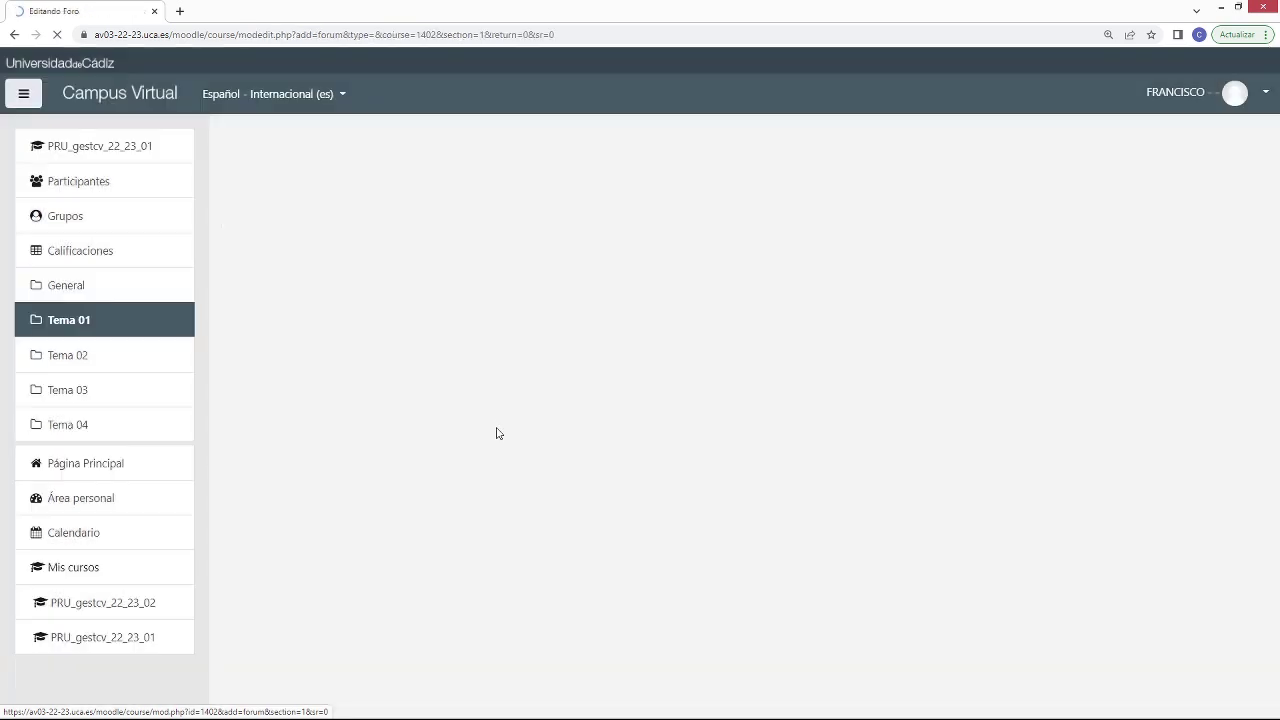
Name the forum "Foro de problemas técnicos" and describe it as "En este foro se comentarán todos los problemas técnicos que puedan ocurrir en el campus virtual".
{"action": "left_click", "coordinate": [553, 356]}
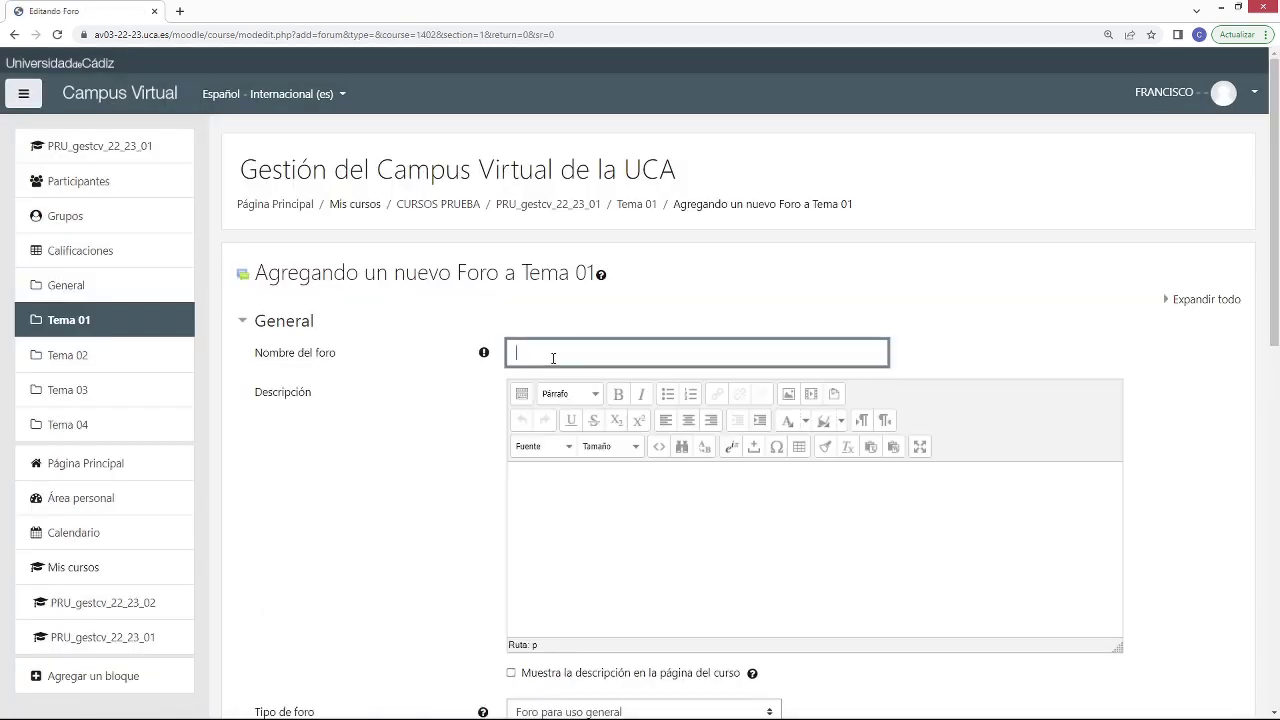
{"action": "type", "text": "Foro de problemas técnicos"}
{"action": "left_click", "coordinate": [625, 504]}
{"action": "type", "text": "En este foro se comentarán todos los problemas técnicos que puedan ocurrir en el campus virtual"}
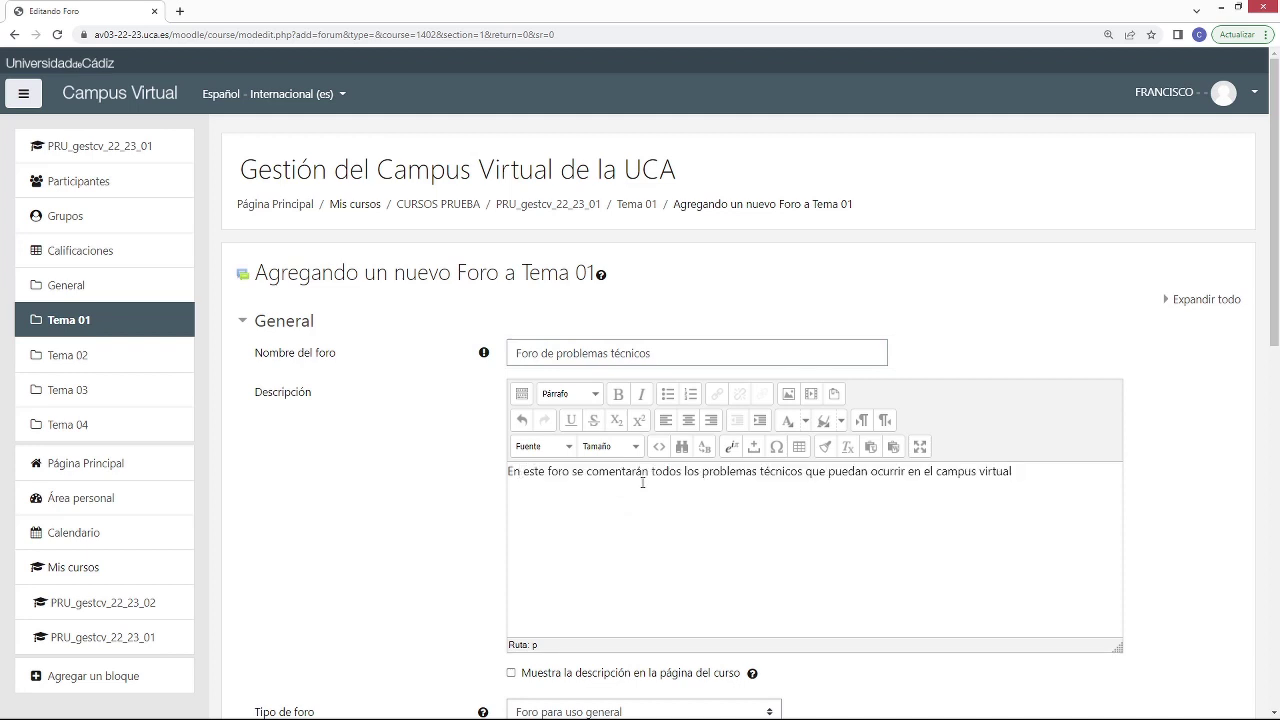
Make the description show on the course page and choose "Foro para uso general" as the forum type.
{"action": "scroll", "coordinate": [642, 483], "scroll_direction": "down", "scroll_amount": 3}
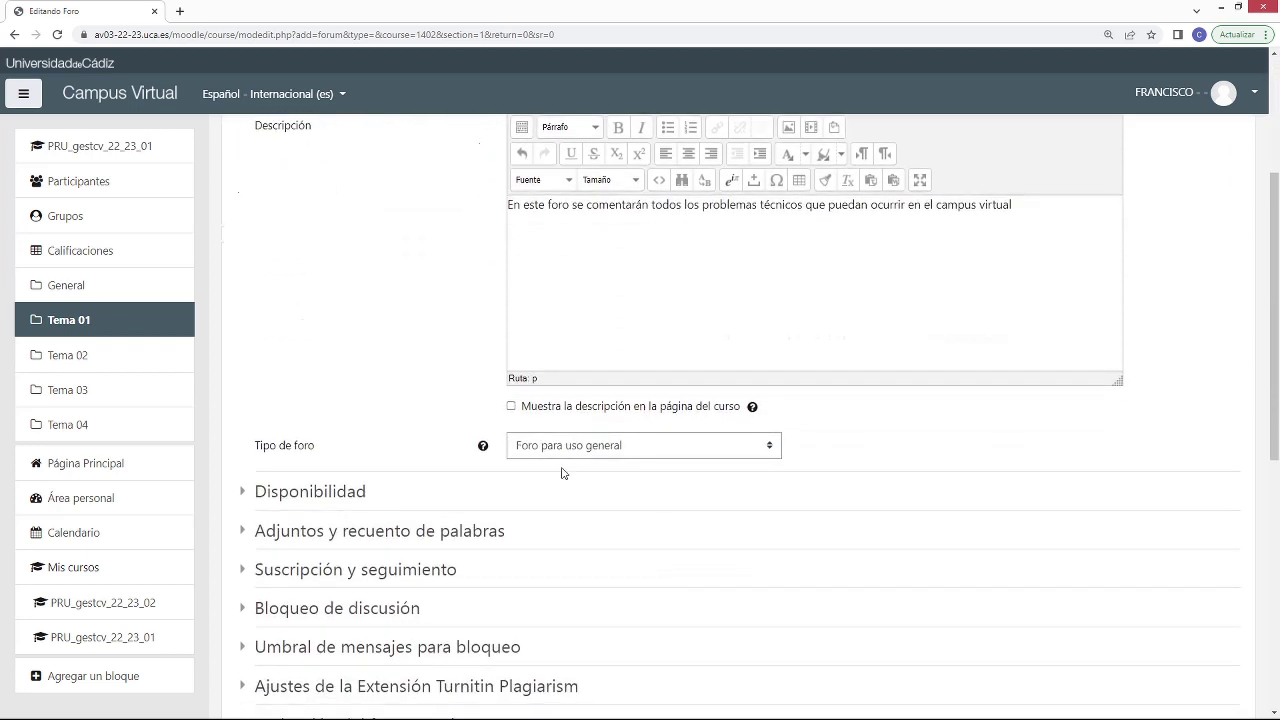
{"action": "left_click", "coordinate": [512, 406]}
{"action": "left_click", "coordinate": [525, 449]}
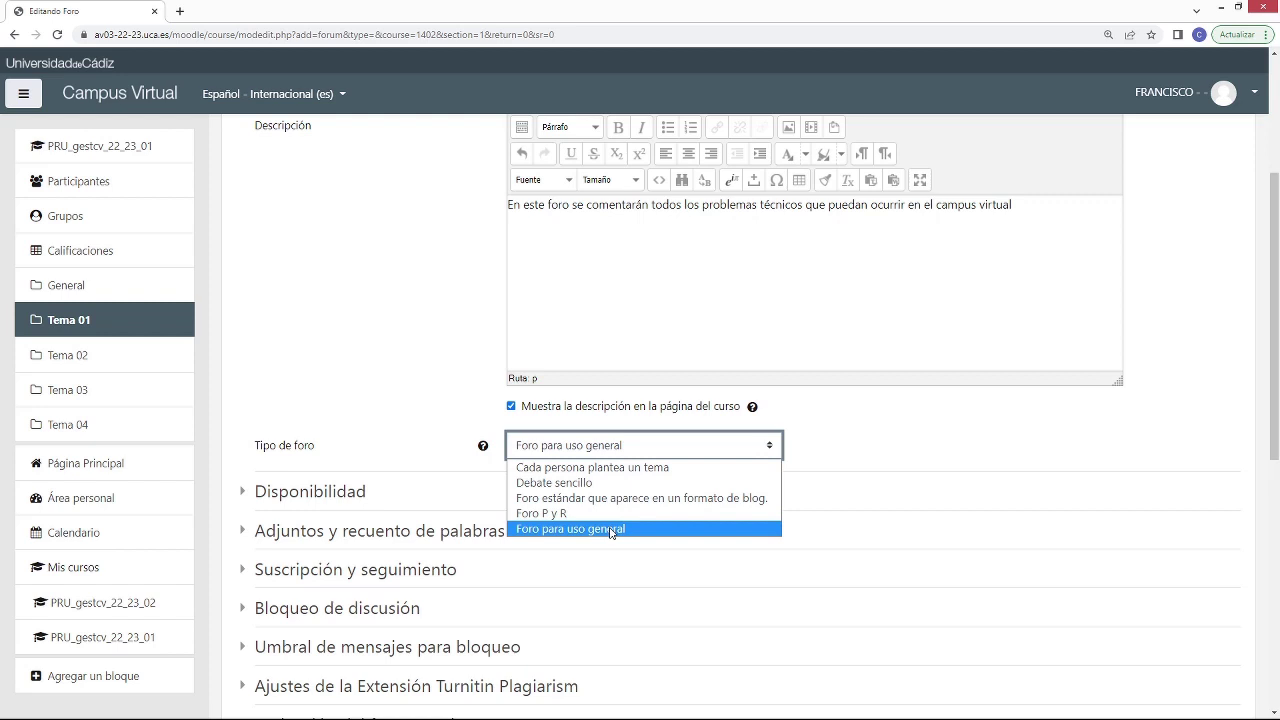
{"action": "left_click", "coordinate": [557, 529]}
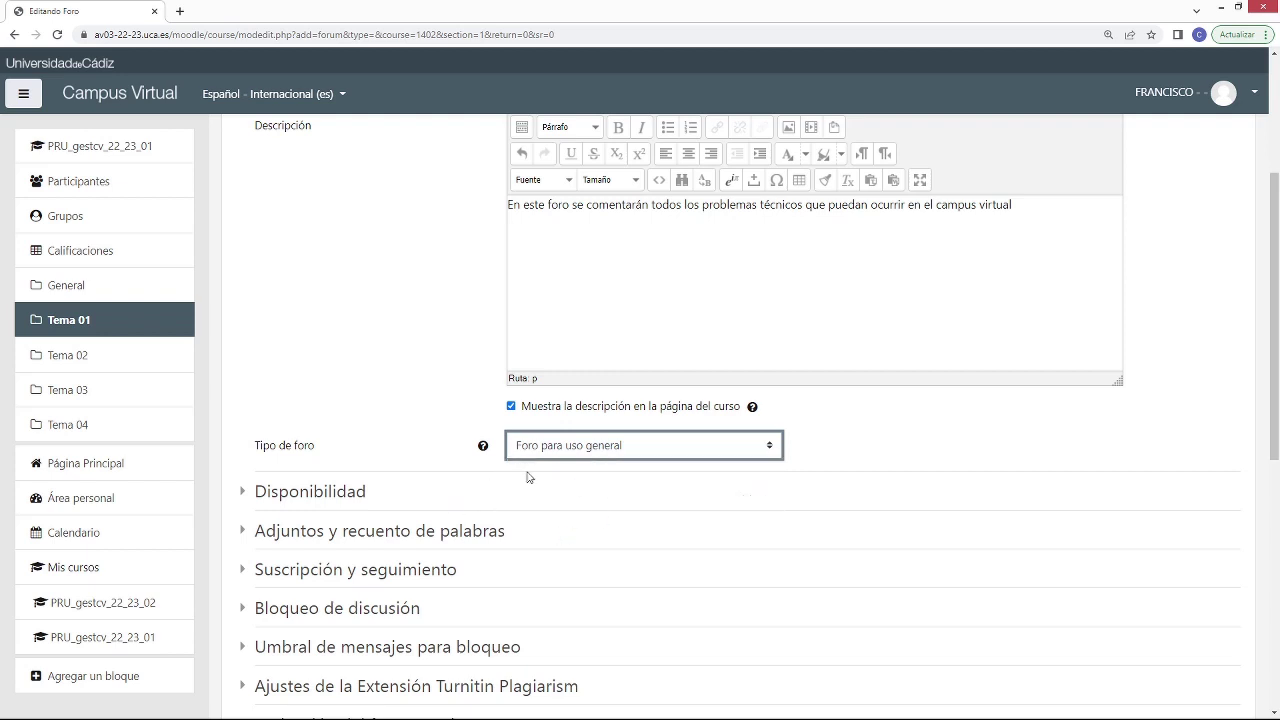
{"action": "left_click", "coordinate": [438, 461]}
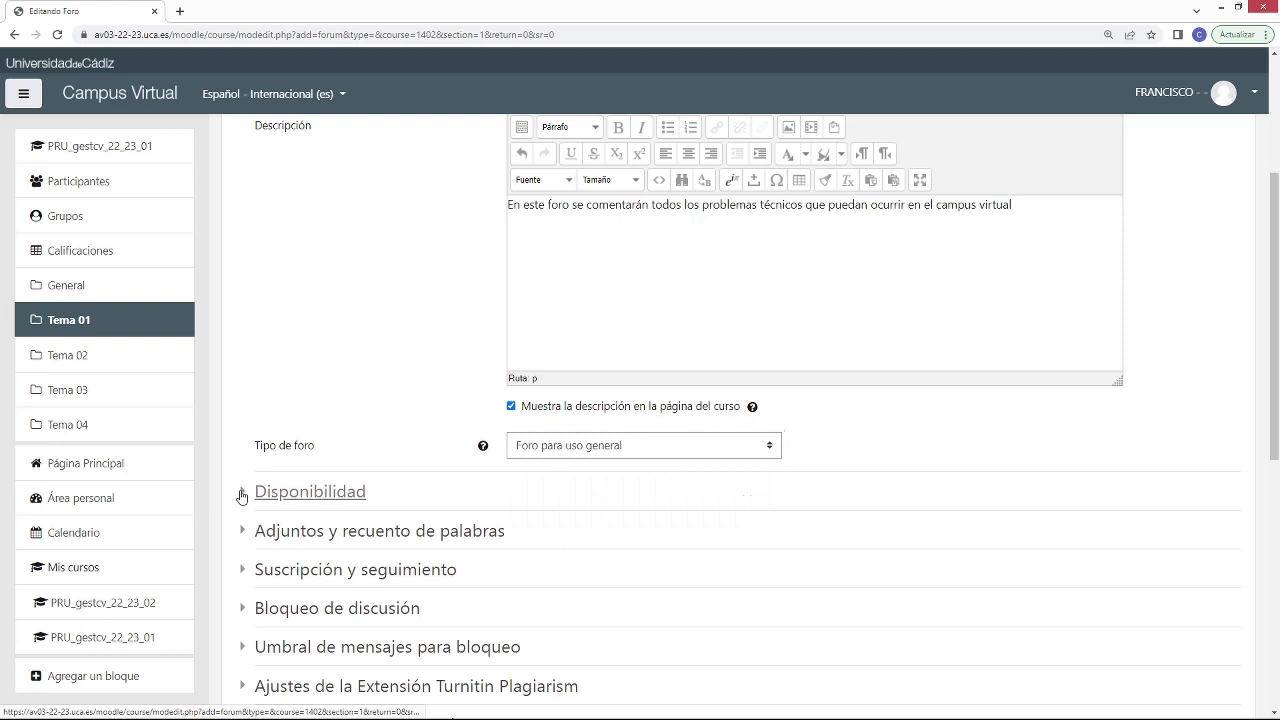
Enable the forum's Fecha de entrega under Disponibilidad and set it to 30 noviembre 2022.
{"action": "left_click", "coordinate": [258, 495]}
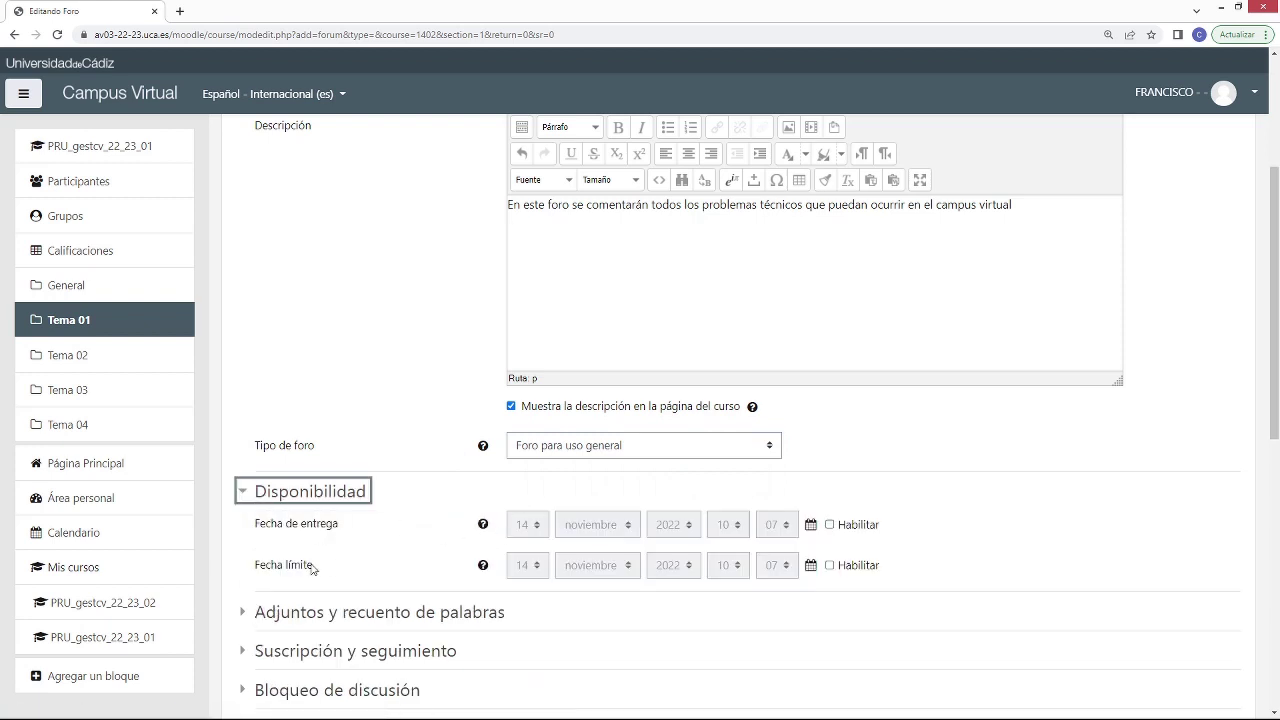
{"action": "left_click", "coordinate": [409, 523]}
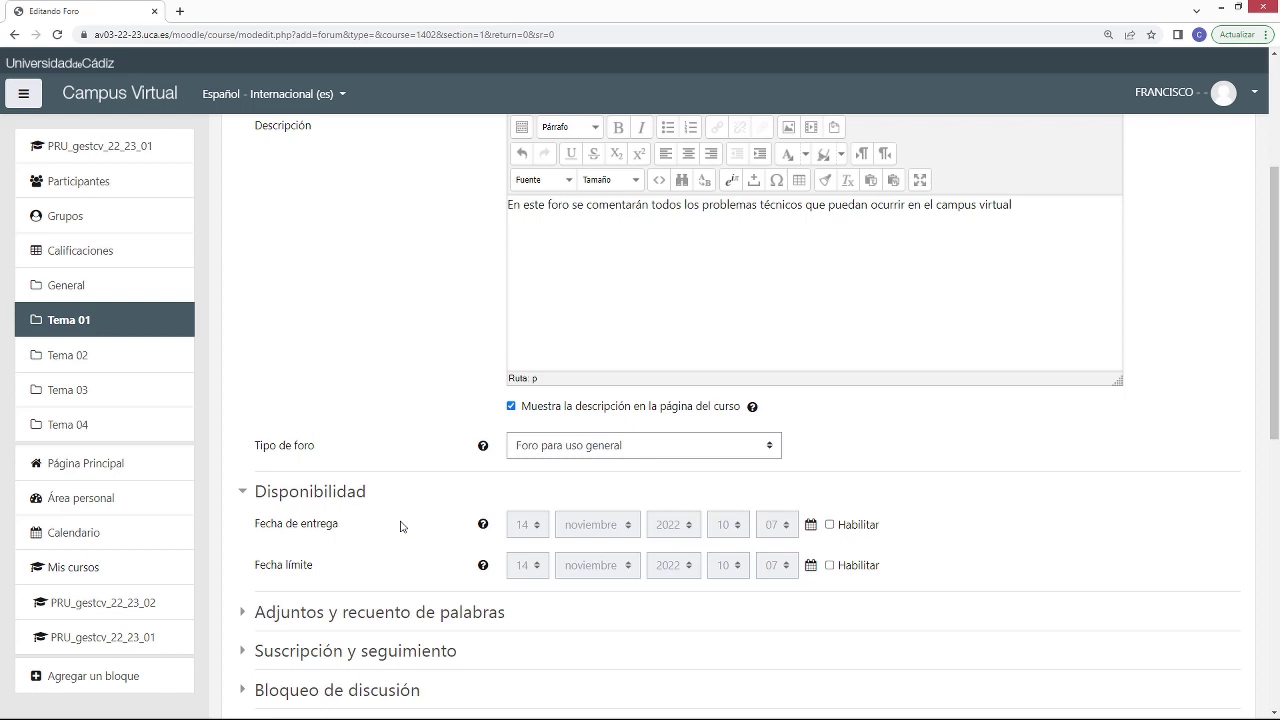
{"action": "left_click", "coordinate": [828, 525]}
{"action": "left_click", "coordinate": [811, 526]}
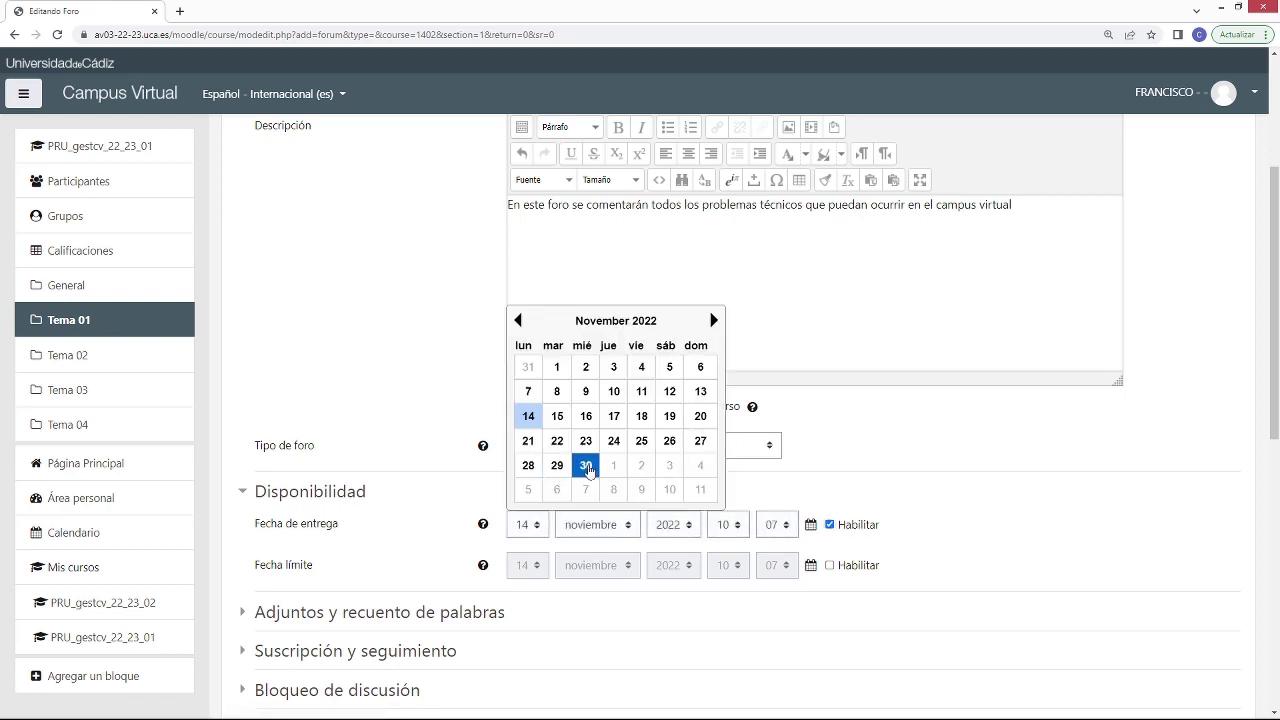
{"action": "left_click", "coordinate": [586, 466]}
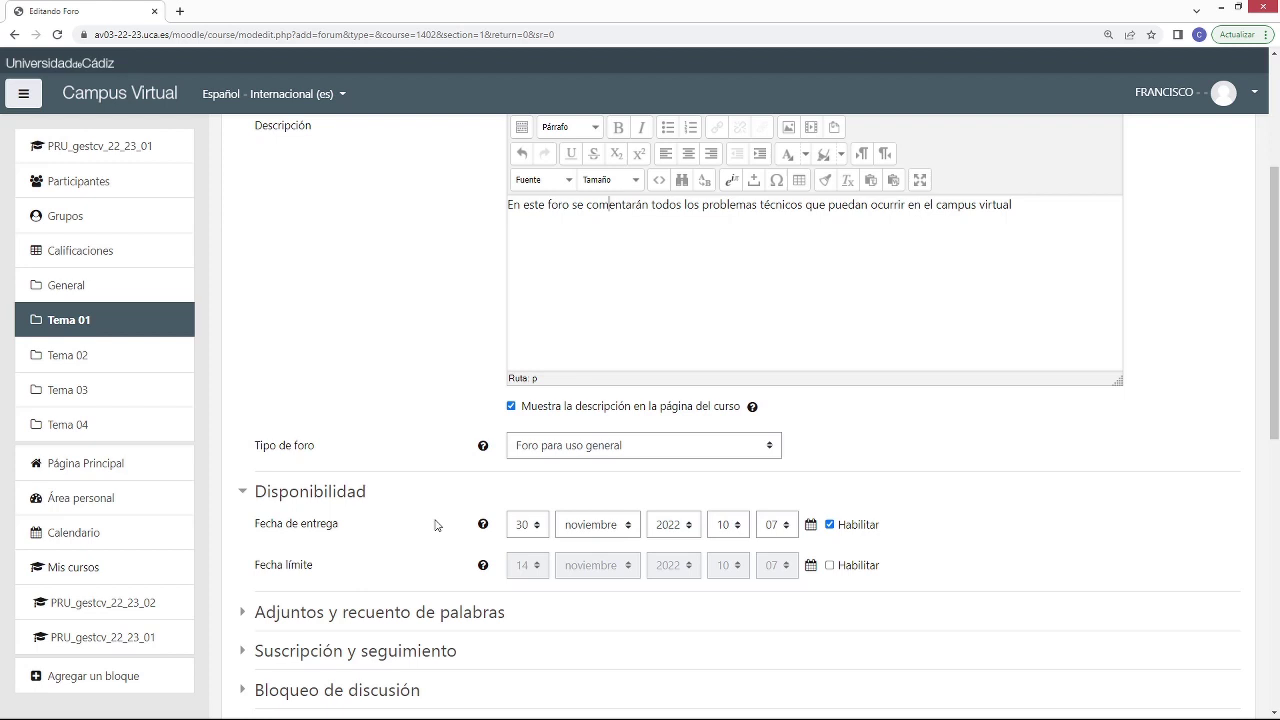
Enable the forum's Fecha límite and set it to 2 diciembre 2022.
{"action": "left_click", "coordinate": [830, 566]}
{"action": "left_click", "coordinate": [812, 567]}
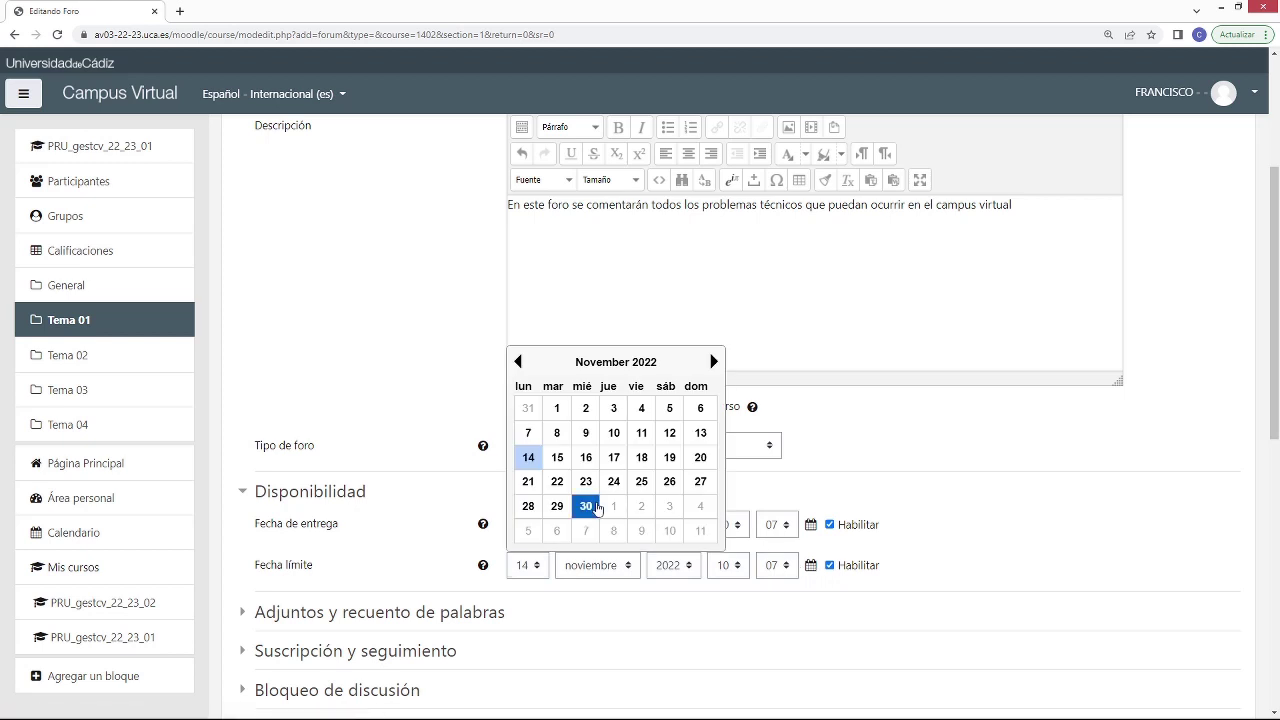
{"action": "left_click", "coordinate": [586, 509]}
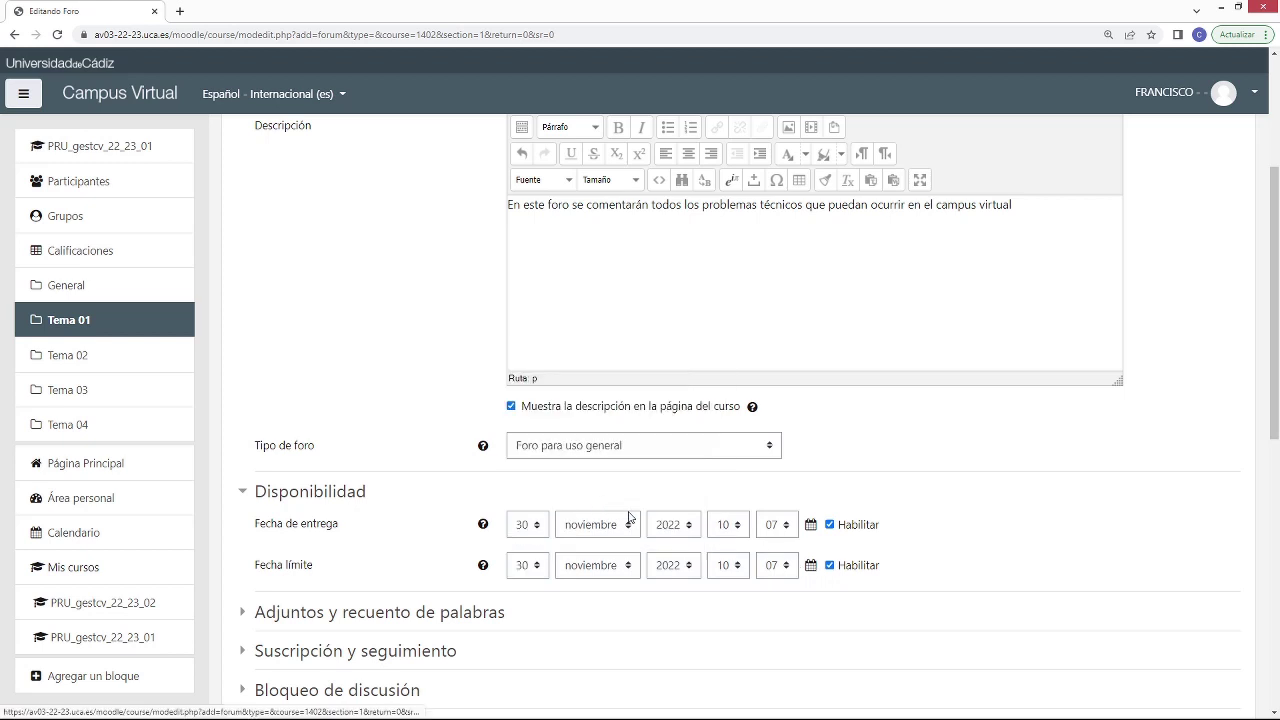
{"action": "left_click", "coordinate": [811, 567]}
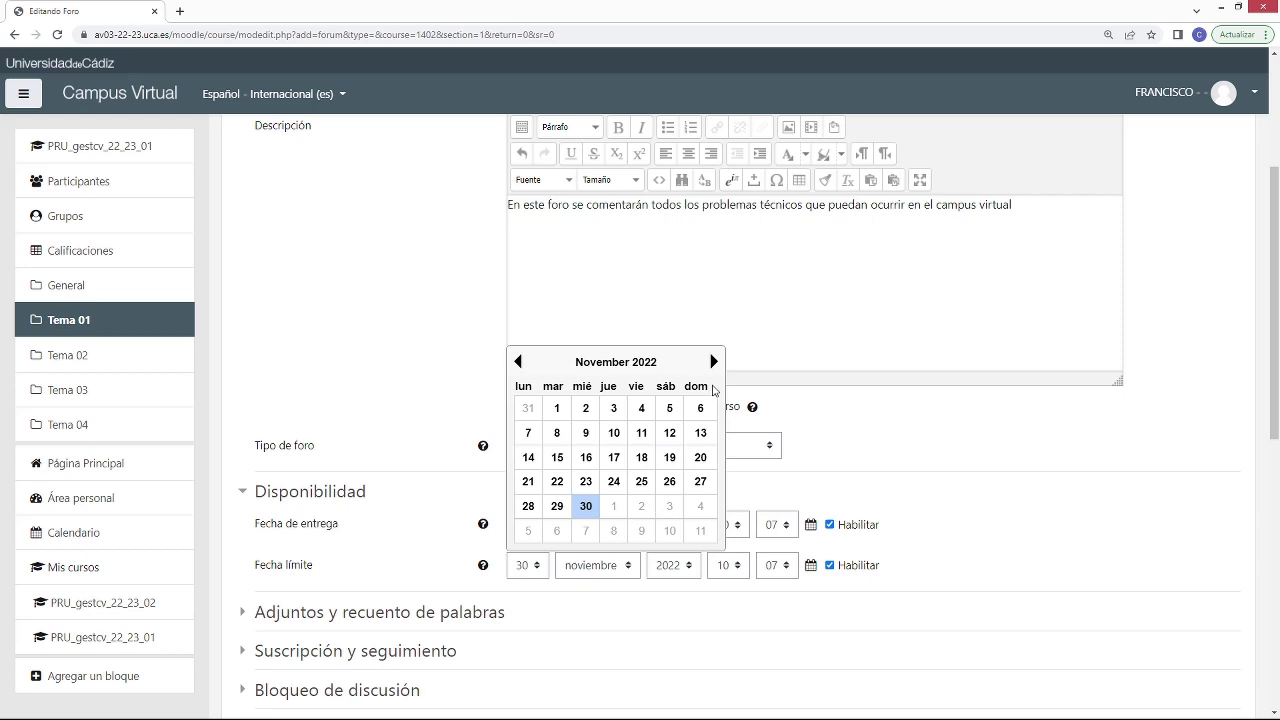
{"action": "left_click", "coordinate": [714, 362]}
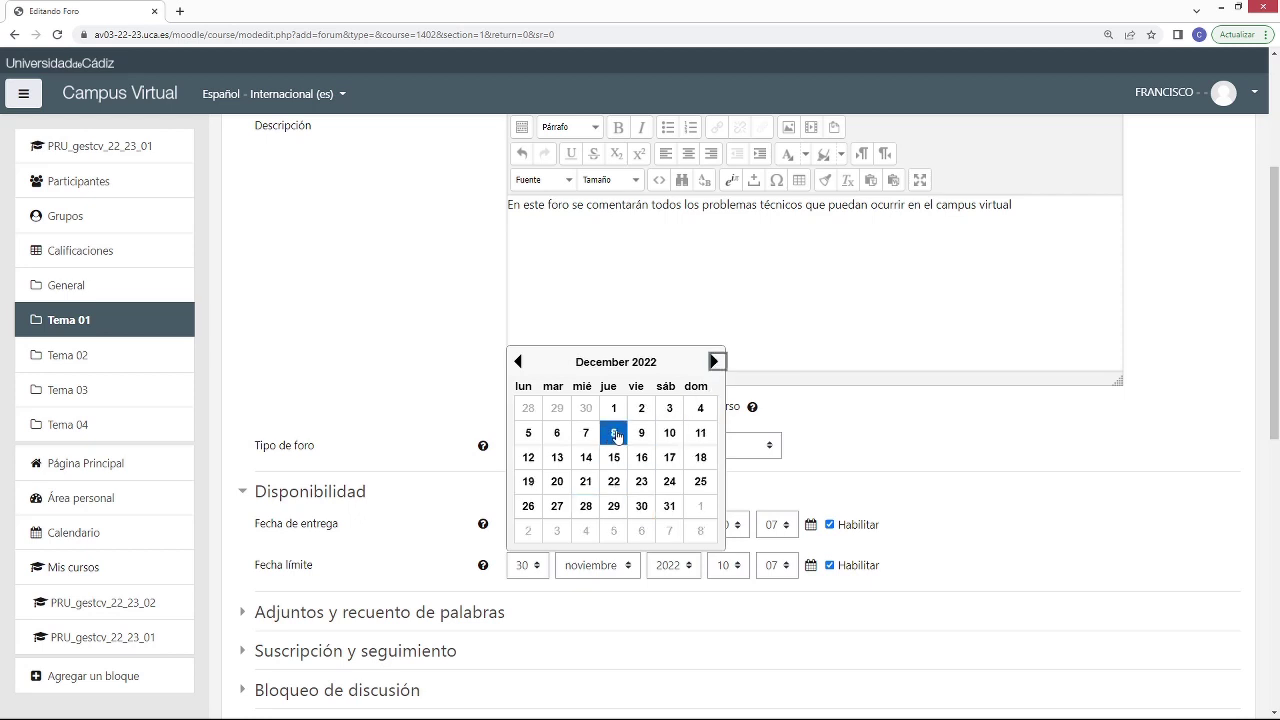
{"action": "left_click", "coordinate": [641, 408]}
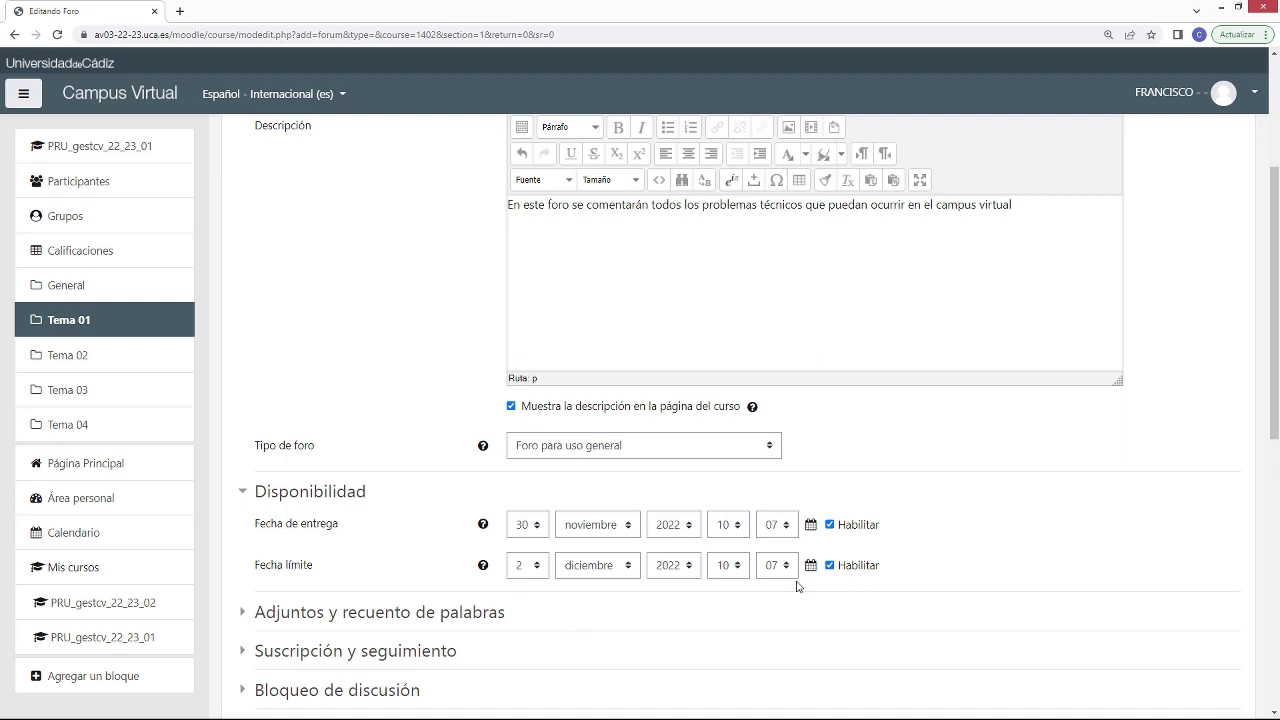
Disable both the Fecha de entrega and the Fecha límite of the forum.
{"action": "left_click", "coordinate": [829, 524]}
{"action": "left_click", "coordinate": [830, 566]}
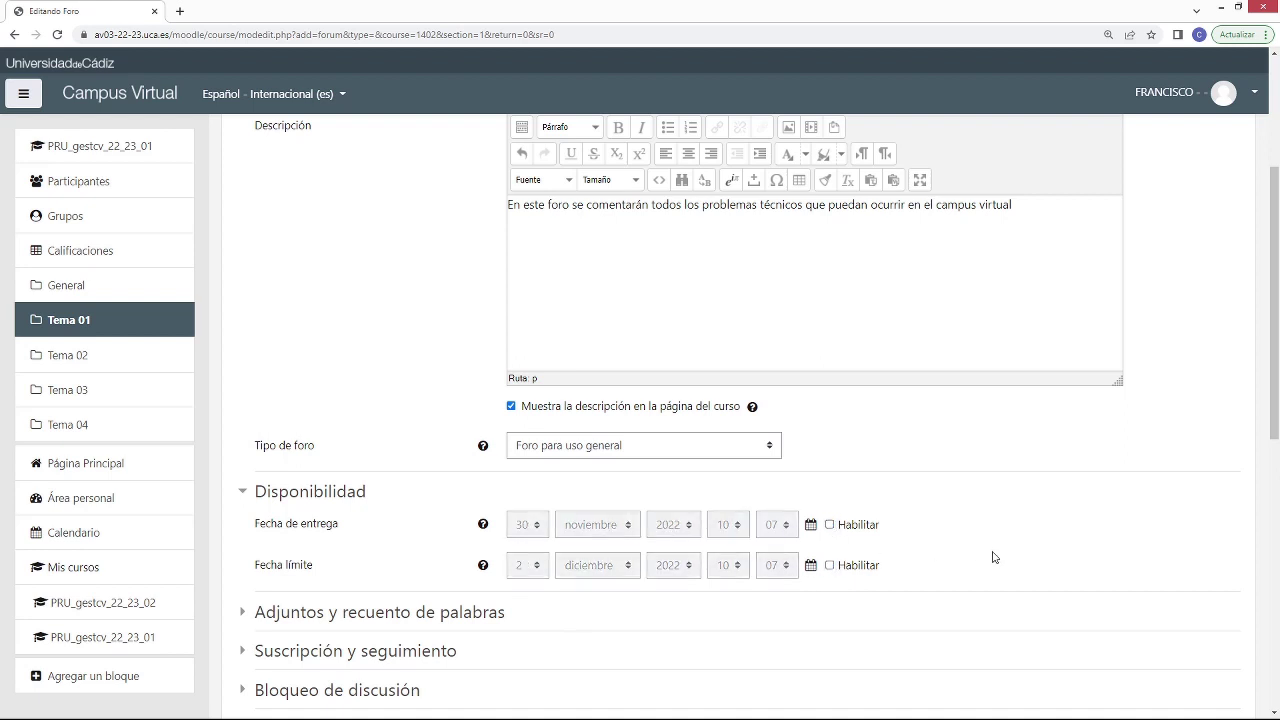
Under Adjuntos y recuento de palabras, set the maximum number of attached files to 1.
{"action": "scroll", "coordinate": [993, 557], "scroll_direction": "down", "scroll_amount": 2}
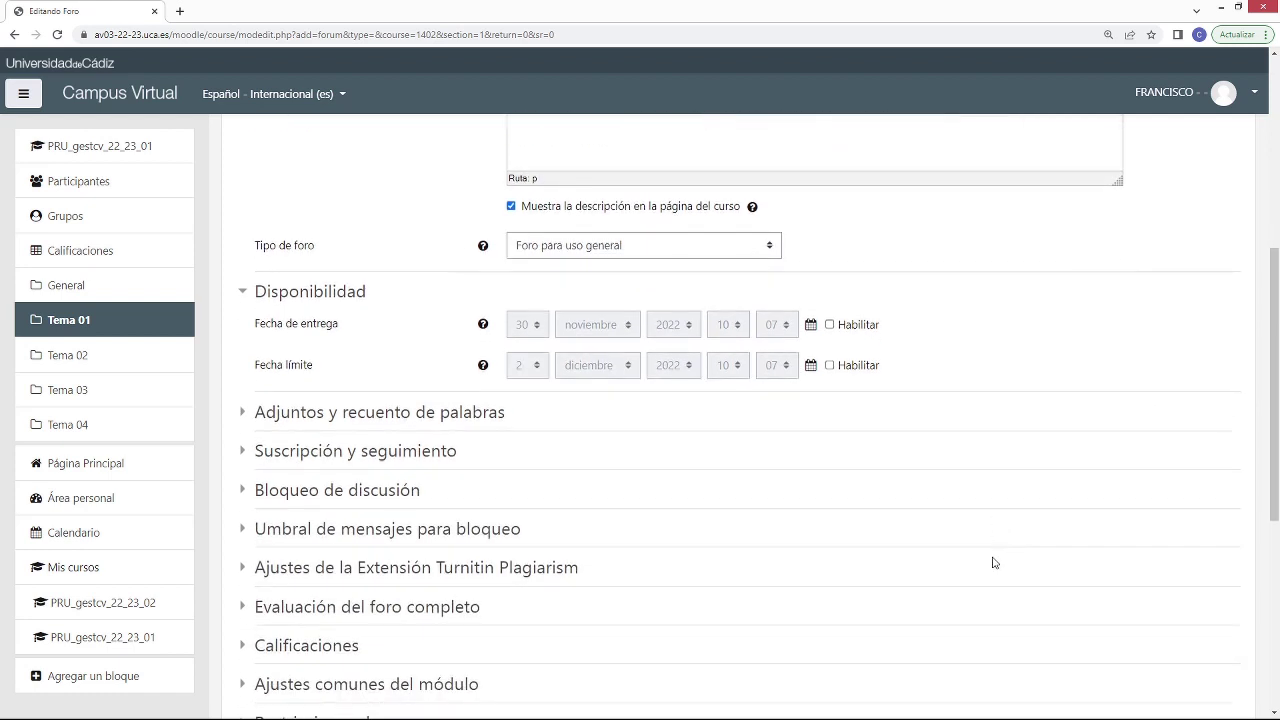
{"action": "scroll", "coordinate": [944, 540], "scroll_direction": "down", "scroll_amount": 1}
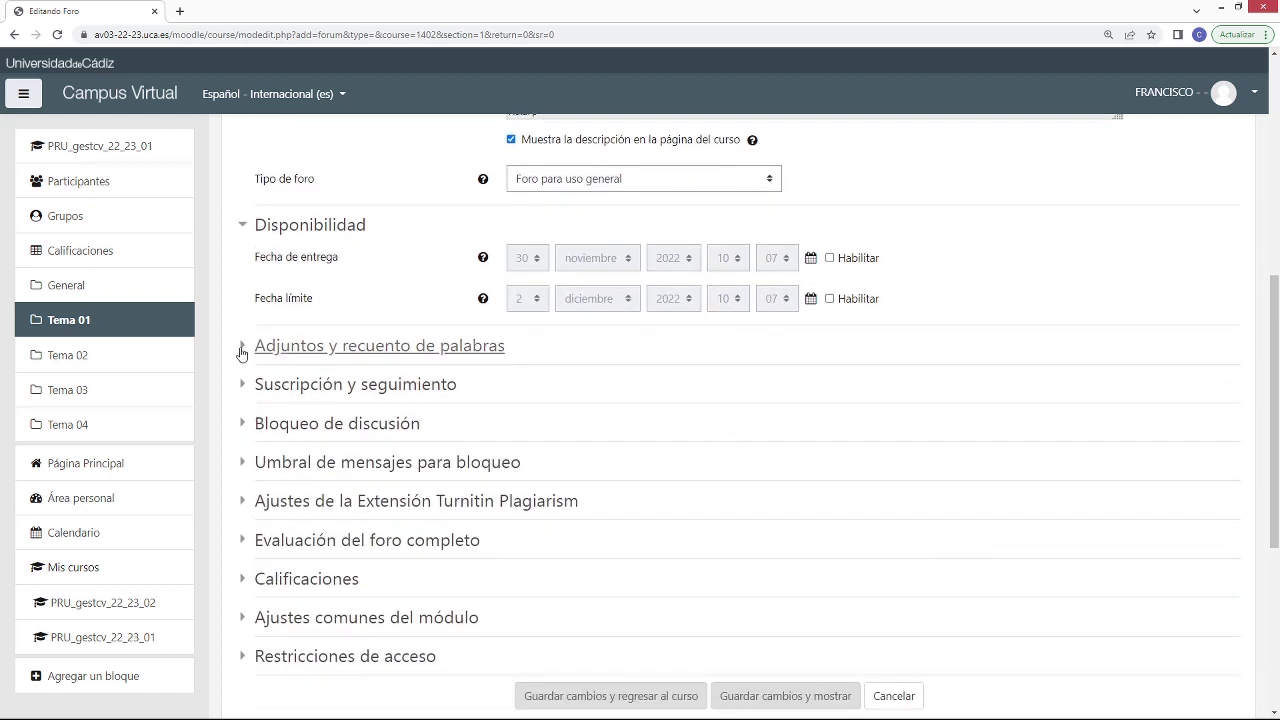
{"action": "left_click", "coordinate": [241, 350]}
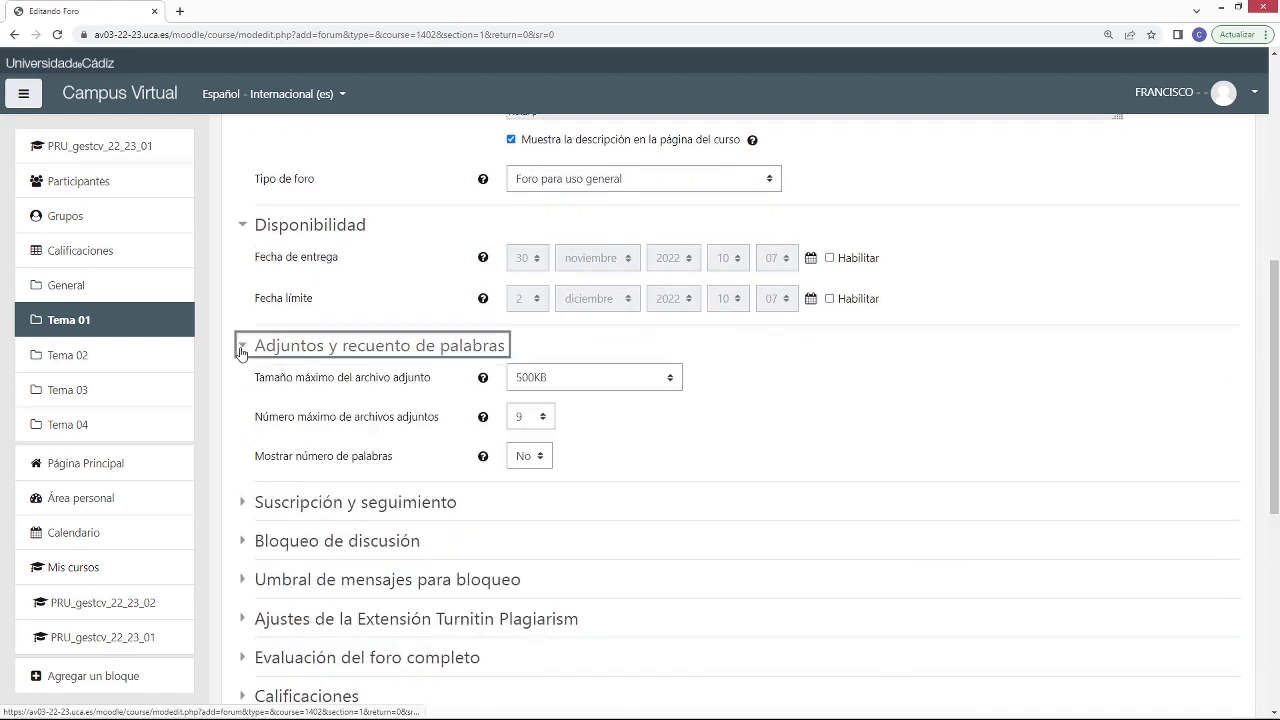
{"action": "left_click", "coordinate": [543, 420]}
{"action": "left_click", "coordinate": [541, 459]}
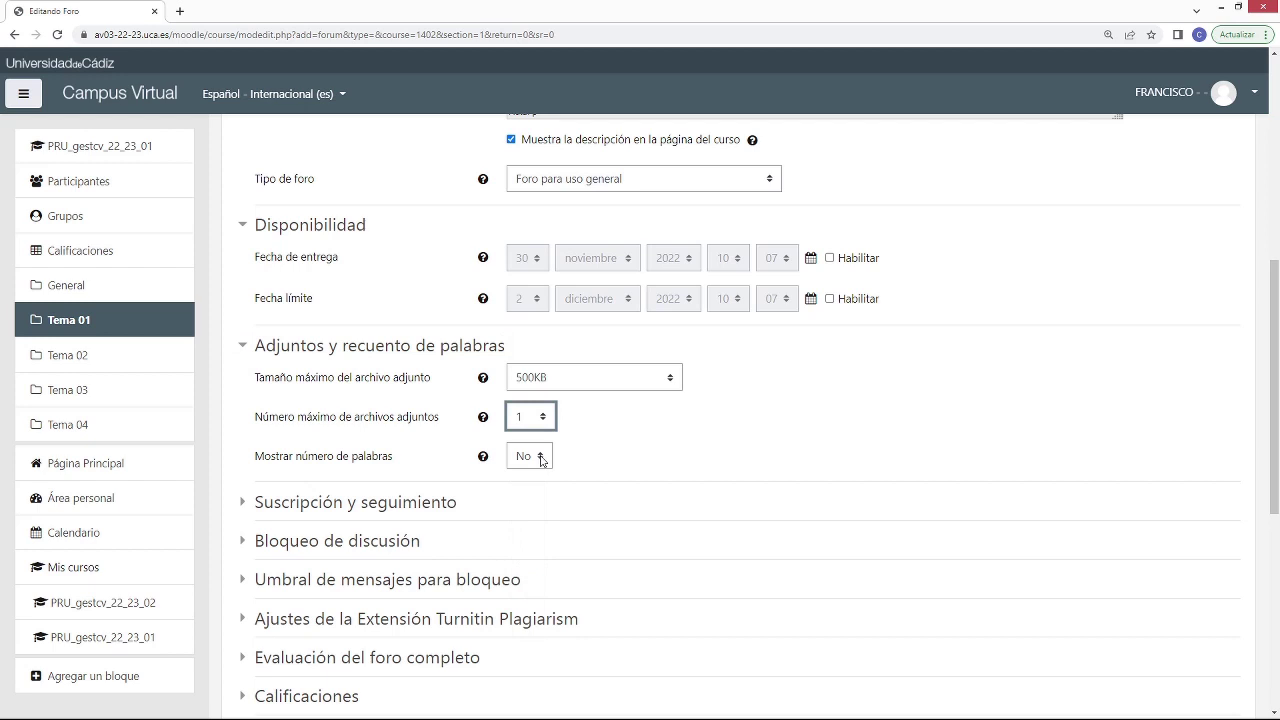
Try Mostrar número de palabras with Sí, and set it back to No.
{"action": "left_click", "coordinate": [540, 459]}
{"action": "left_click", "coordinate": [540, 490]}
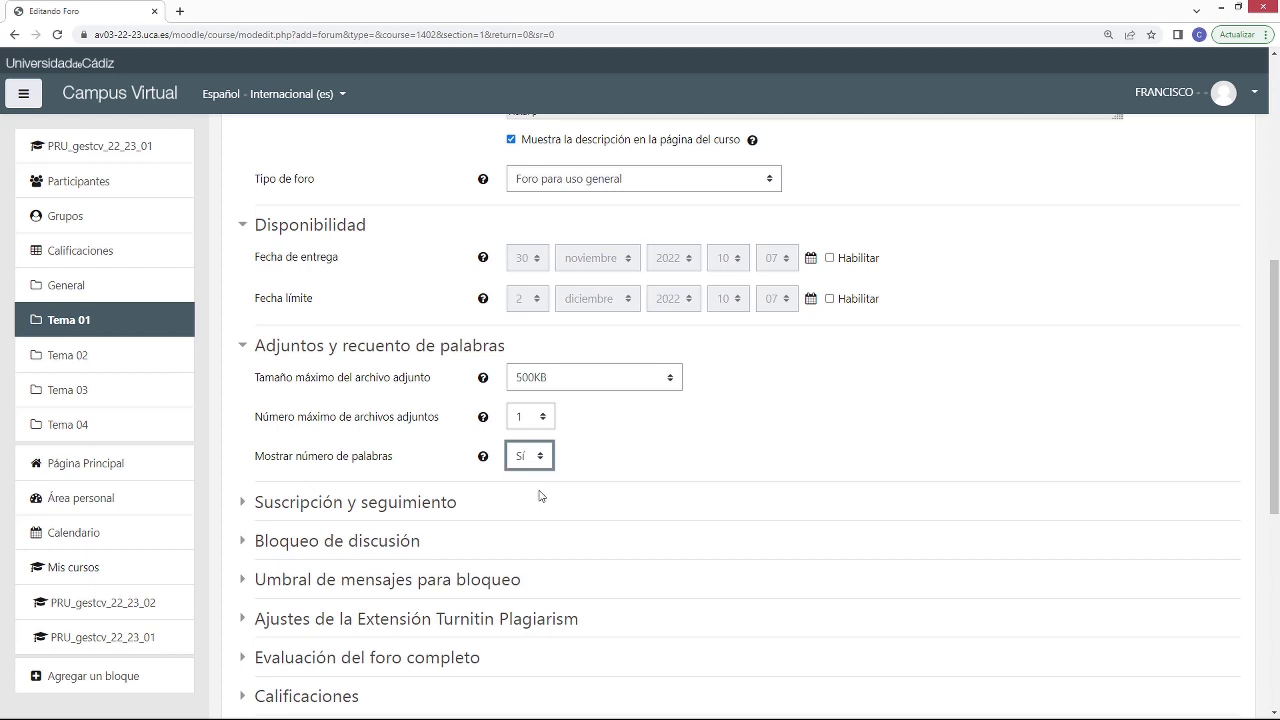
{"action": "left_click", "coordinate": [541, 456]}
{"action": "left_click", "coordinate": [536, 478]}
{"action": "left_click", "coordinate": [548, 458]}
{"action": "left_click", "coordinate": [521, 492]}
{"action": "left_click", "coordinate": [539, 457]}
{"action": "left_click", "coordinate": [539, 477]}
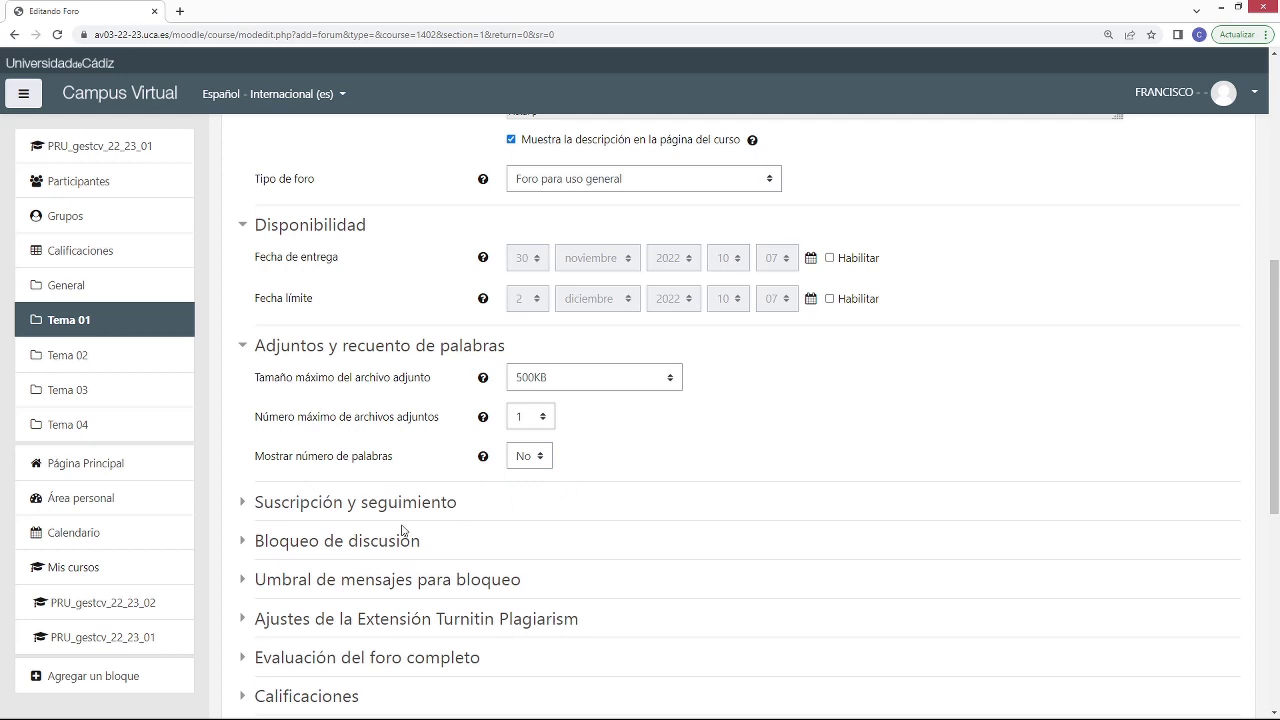
Under Suscripción y seguimiento, choose "Suscripción opcional" as the subscription mode.
{"action": "left_click", "coordinate": [243, 507]}
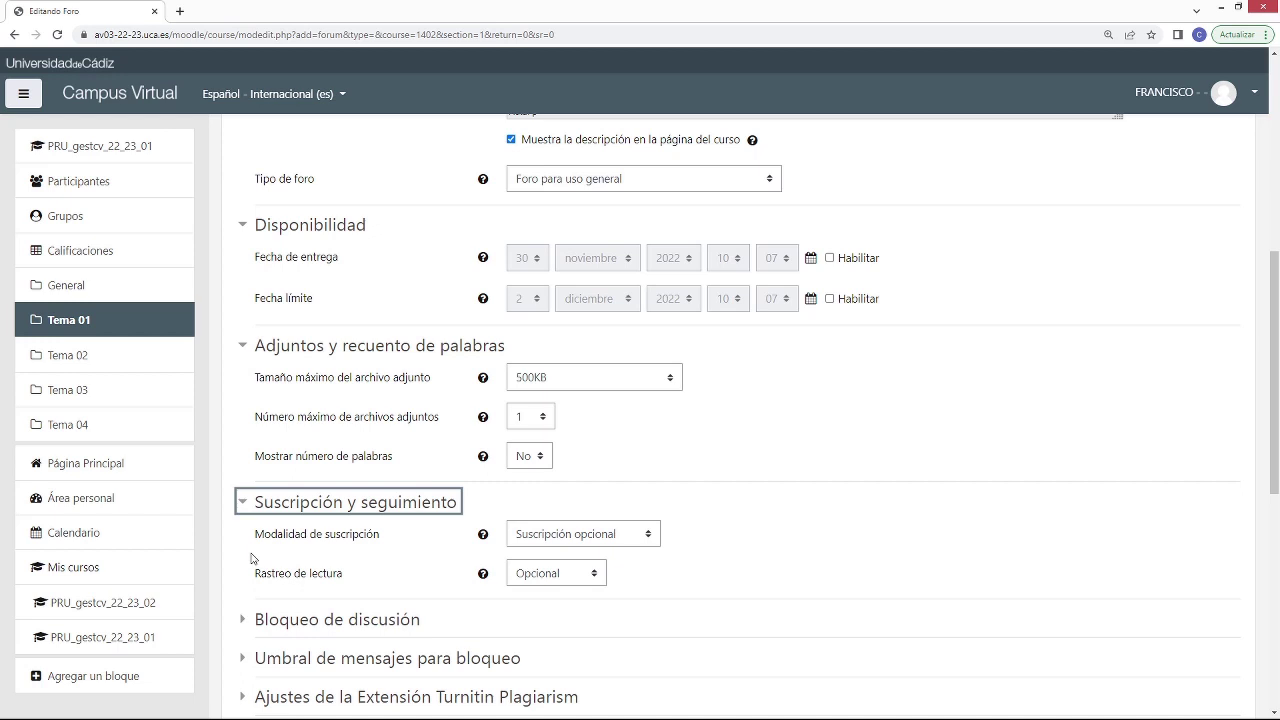
{"action": "left_click", "coordinate": [593, 543]}
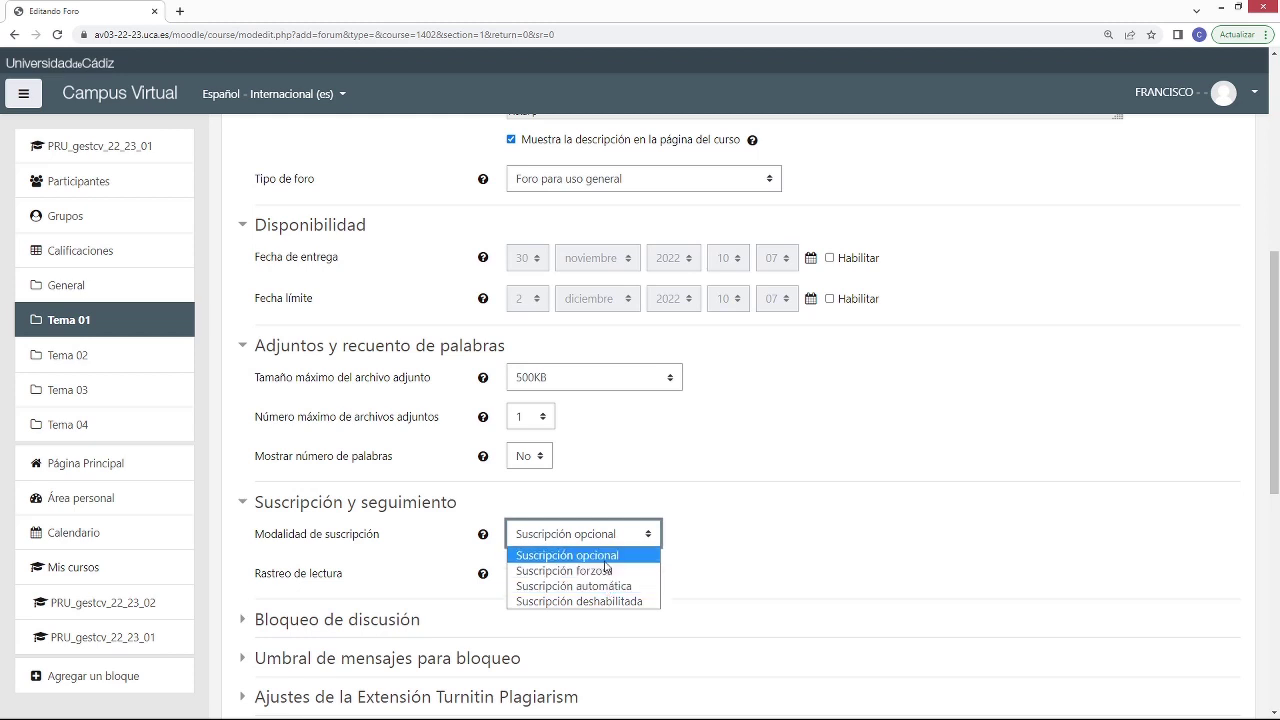
{"action": "left_click", "coordinate": [604, 560]}
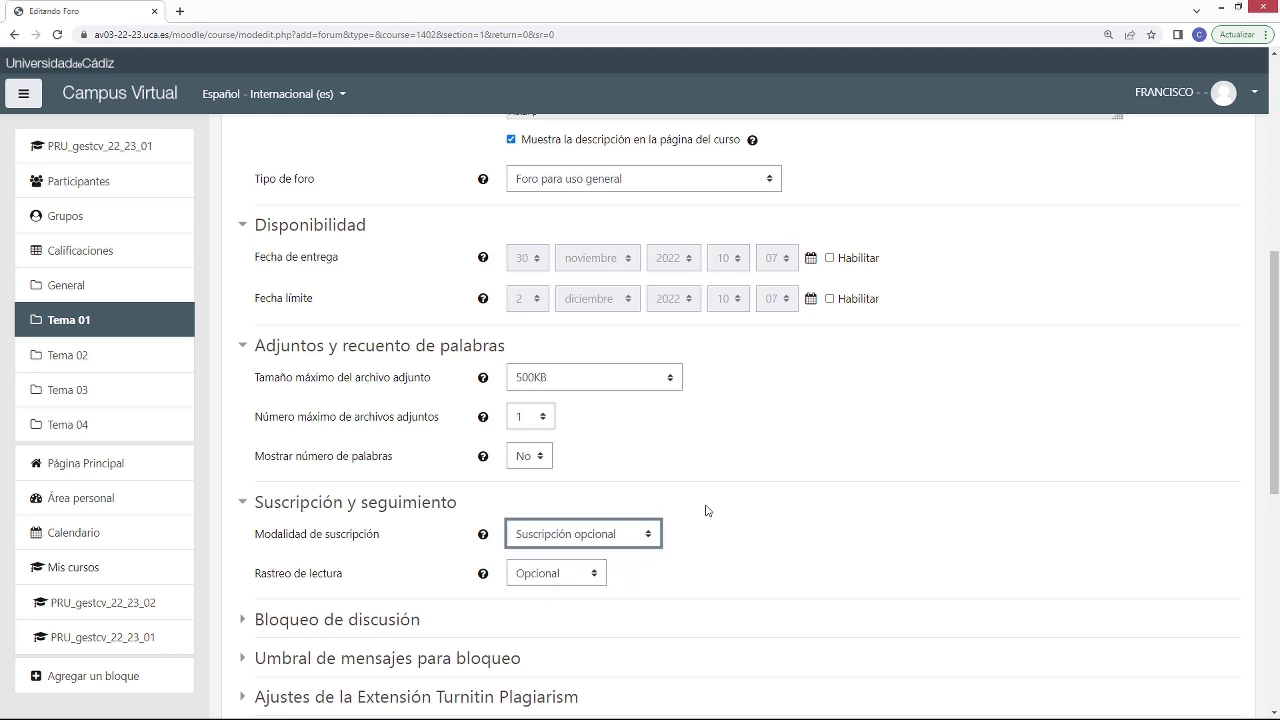
Try Rastreo de lectura with Desconectado, and set it back to Opcional.
{"action": "left_click", "coordinate": [596, 578]}
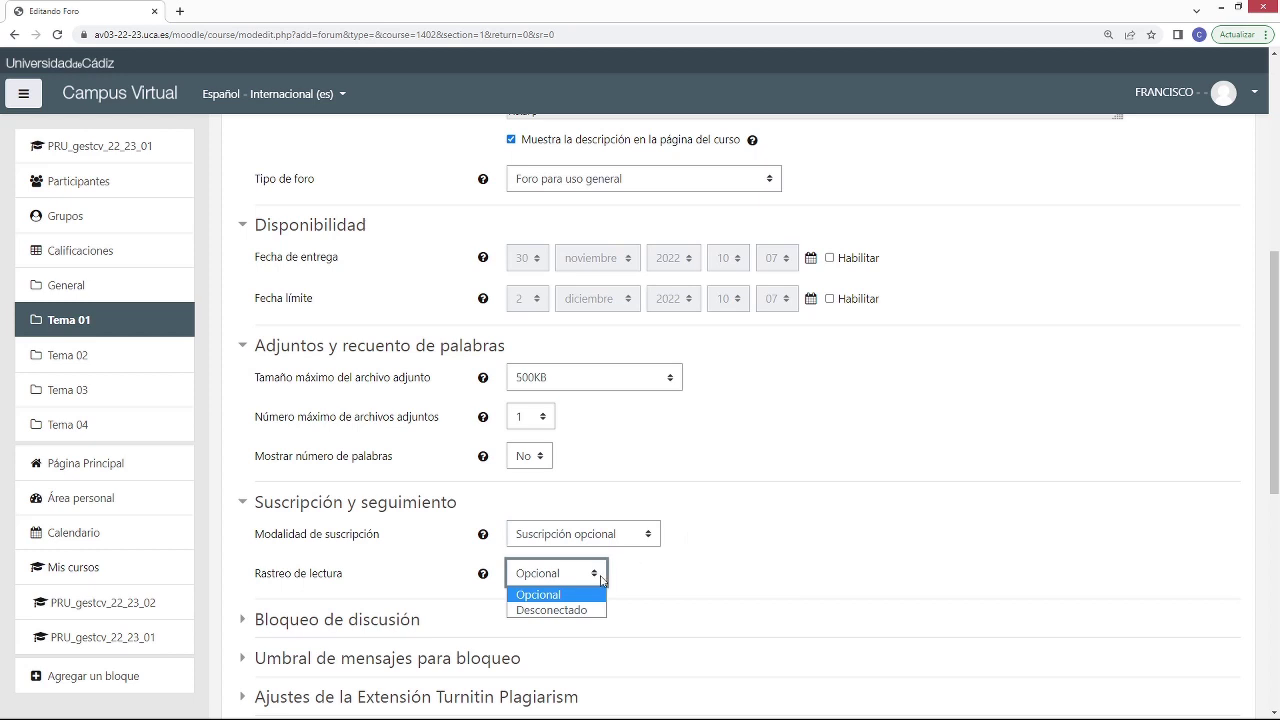
{"action": "left_click", "coordinate": [573, 597]}
{"action": "left_click", "coordinate": [597, 578]}
{"action": "left_click", "coordinate": [563, 612]}
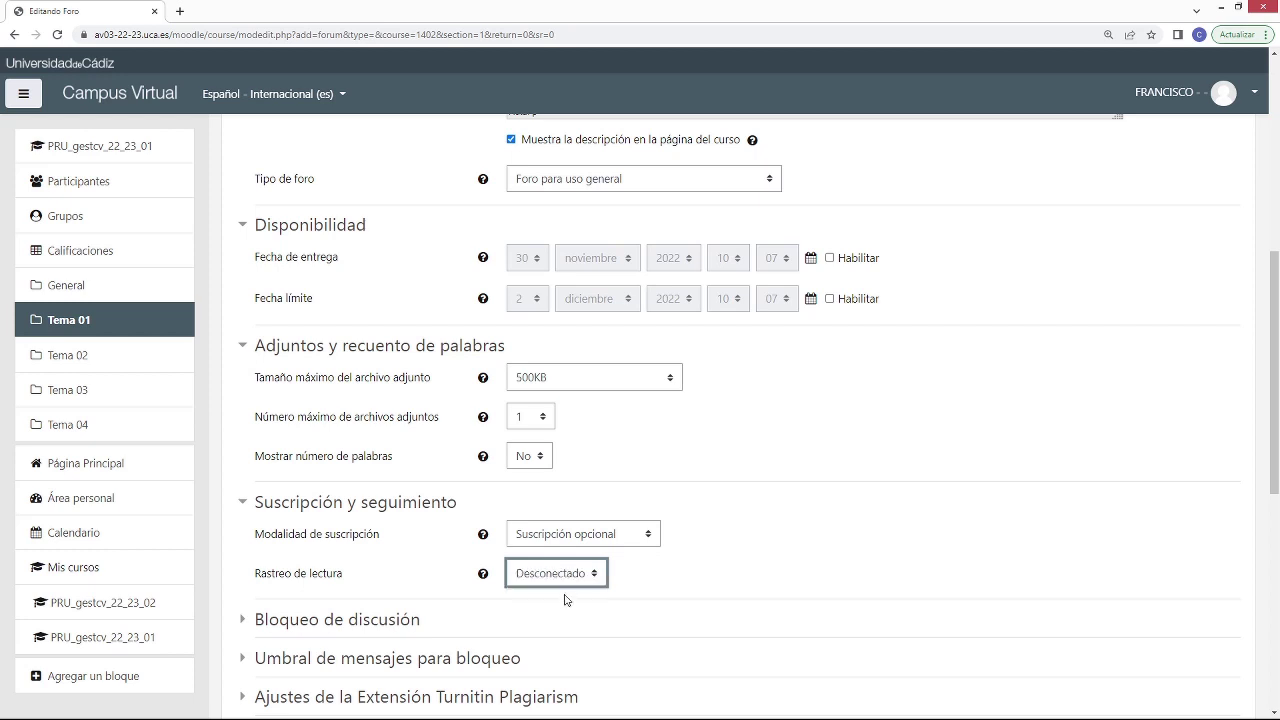
{"action": "left_click", "coordinate": [581, 574]}
{"action": "left_click", "coordinate": [562, 594]}
{"action": "left_click", "coordinate": [662, 584]}
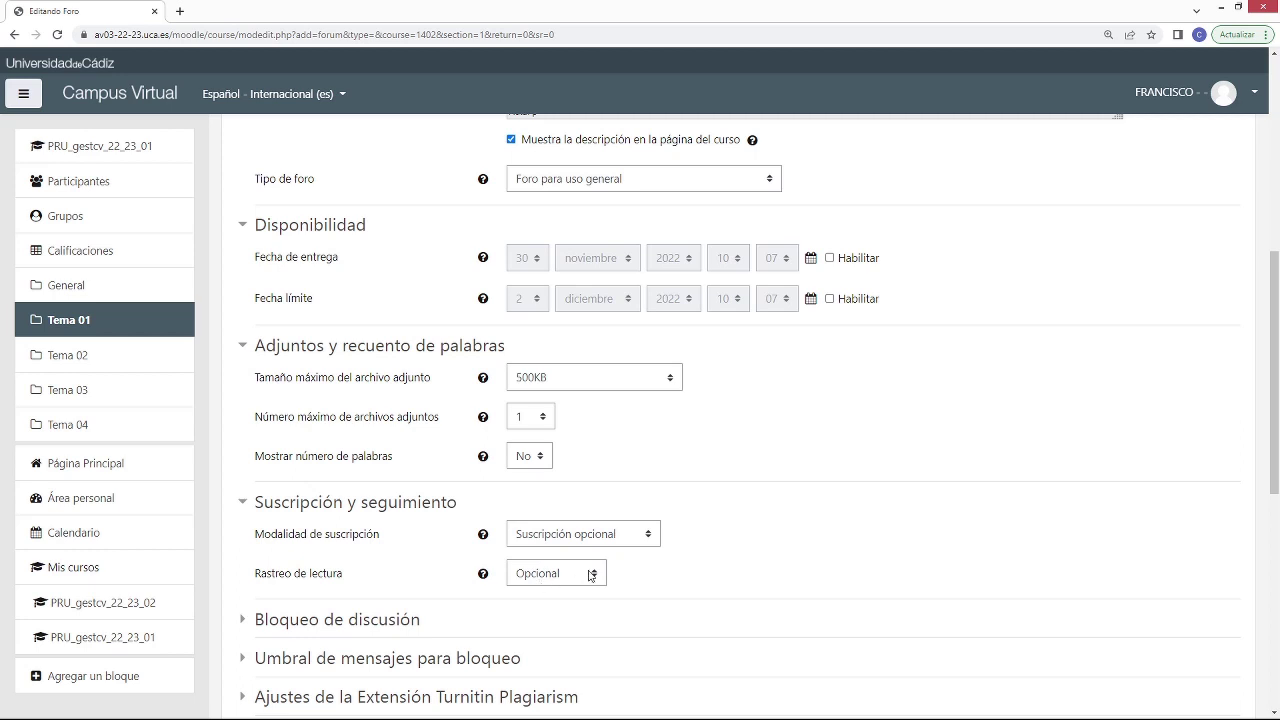
Under Bloqueo de discusión, set discussions to lock after 1 semana of inactivity.
{"action": "scroll", "coordinate": [711, 563], "scroll_direction": "down", "scroll_amount": 1}
{"action": "scroll", "coordinate": [441, 511], "scroll_direction": "down", "scroll_amount": 1}
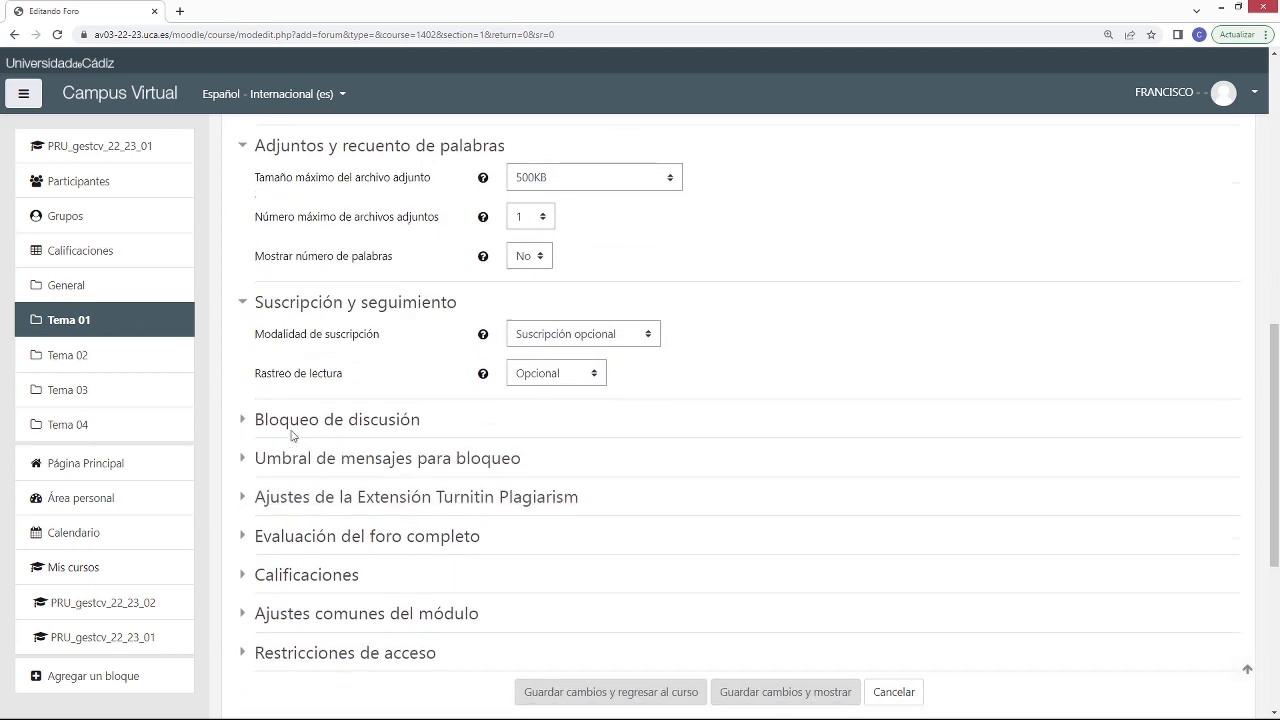
{"action": "left_click", "coordinate": [245, 419]}
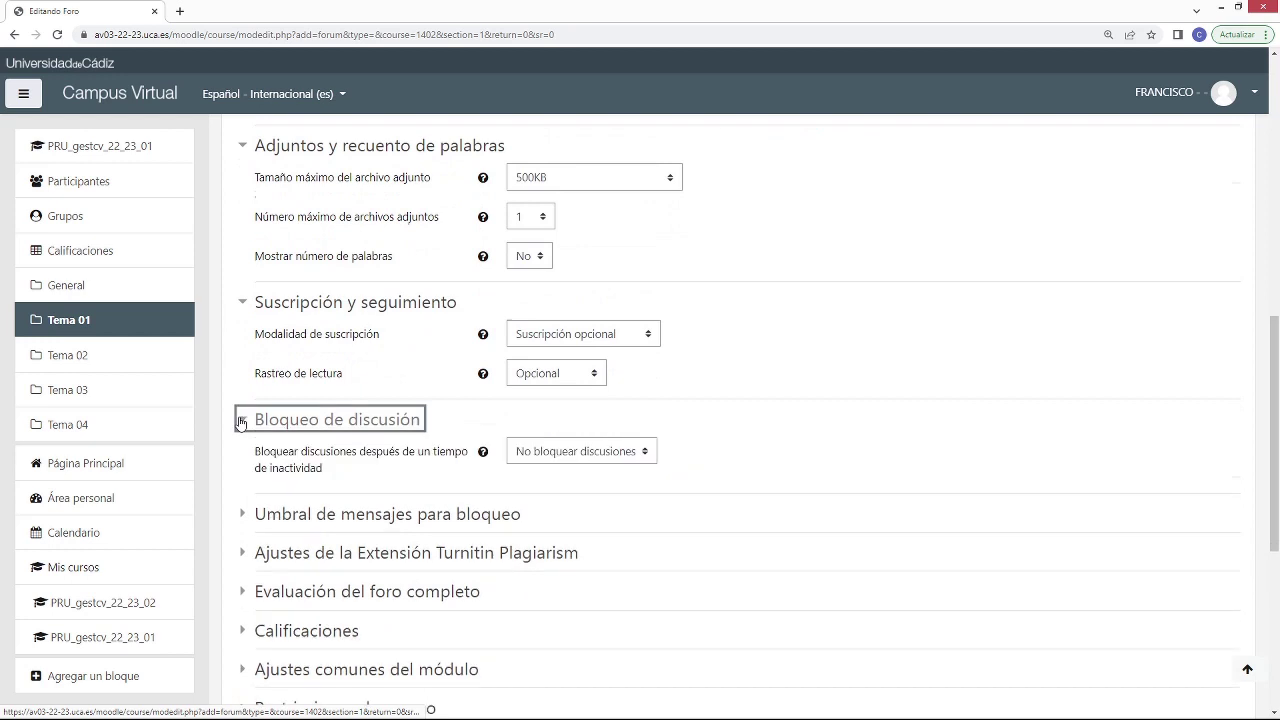
{"action": "left_click", "coordinate": [632, 454]}
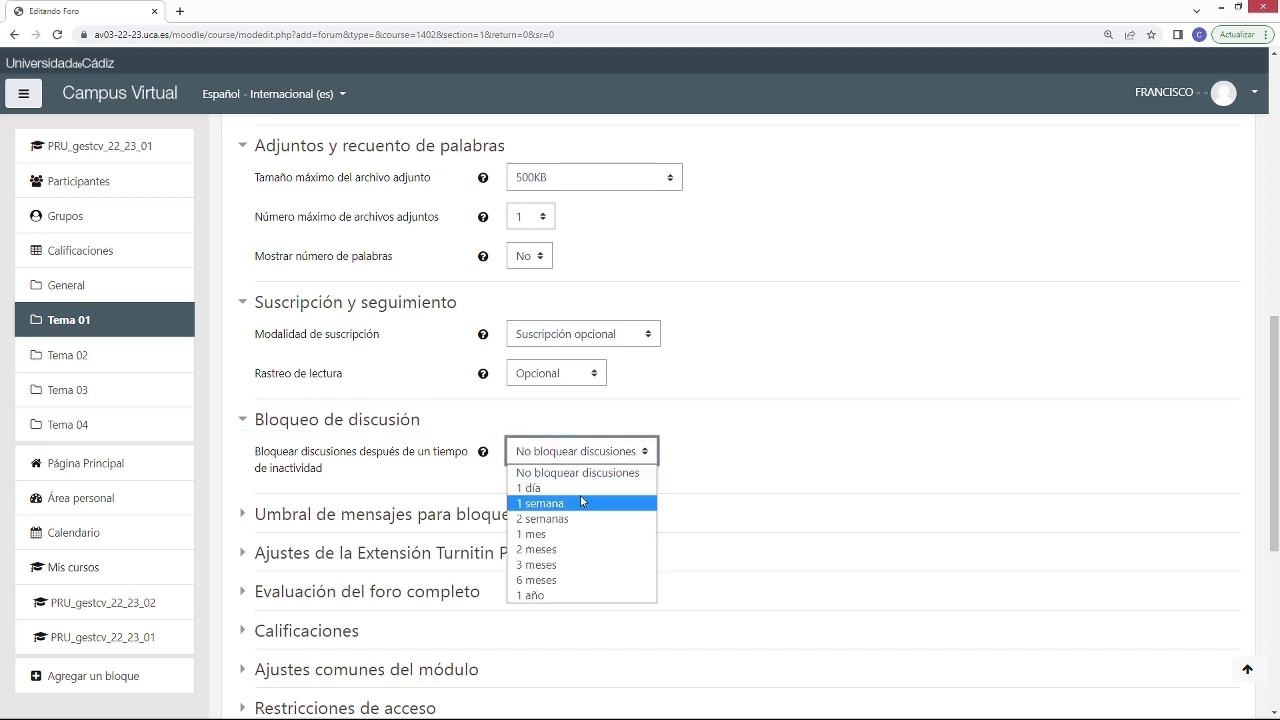
{"action": "left_click", "coordinate": [577, 504]}
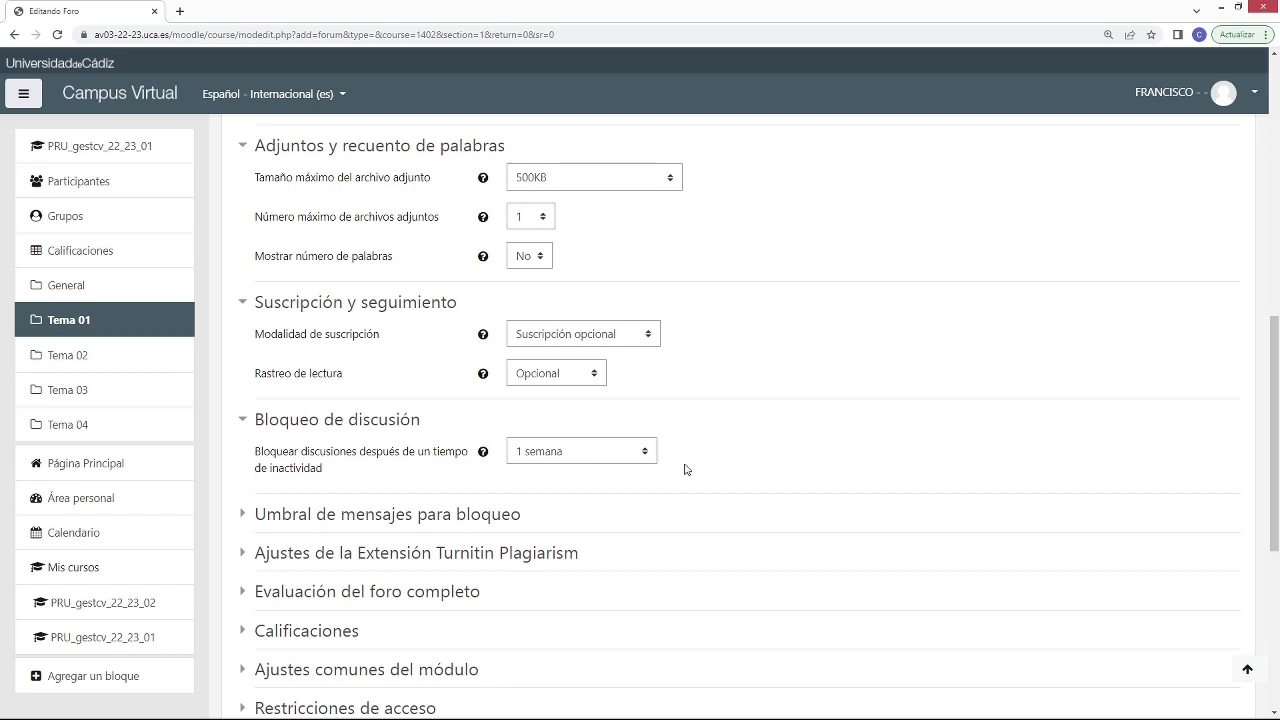
Under Umbral de mensajes para bloqueo, set the blocking time period to 2 días.
{"action": "left_click", "coordinate": [244, 517]}
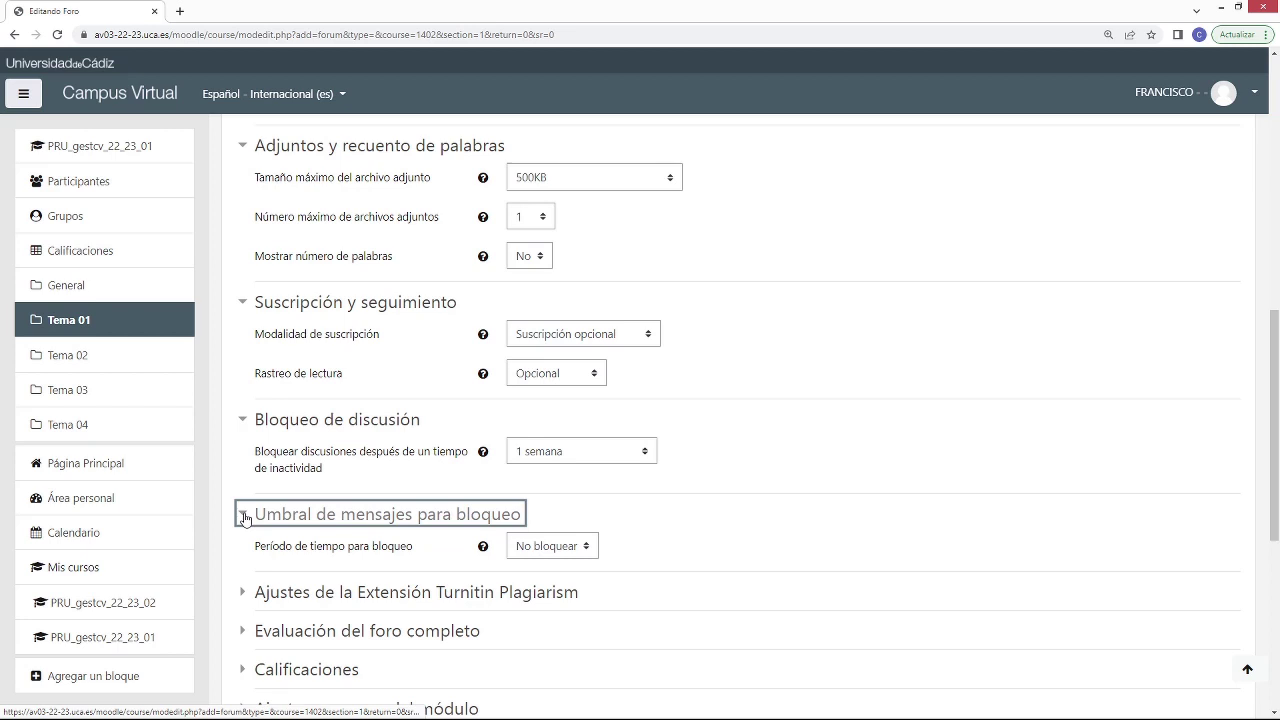
{"action": "left_click", "coordinate": [531, 552]}
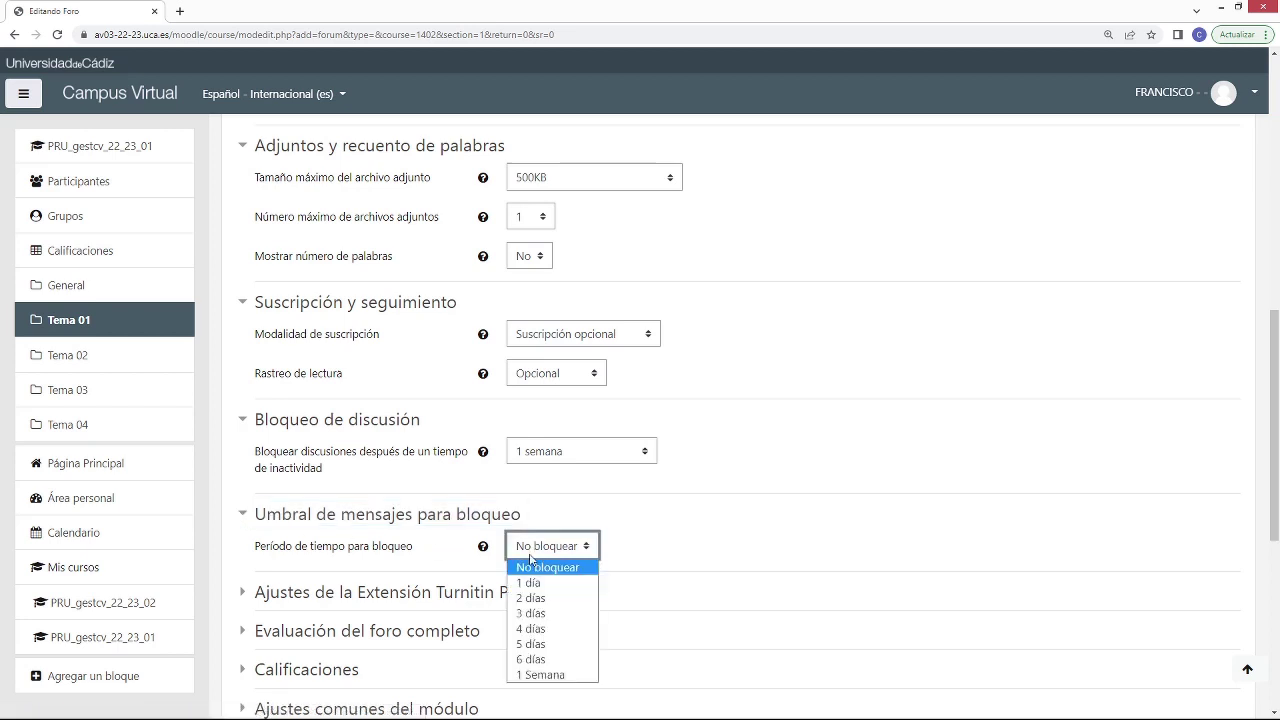
{"action": "left_click", "coordinate": [536, 598]}
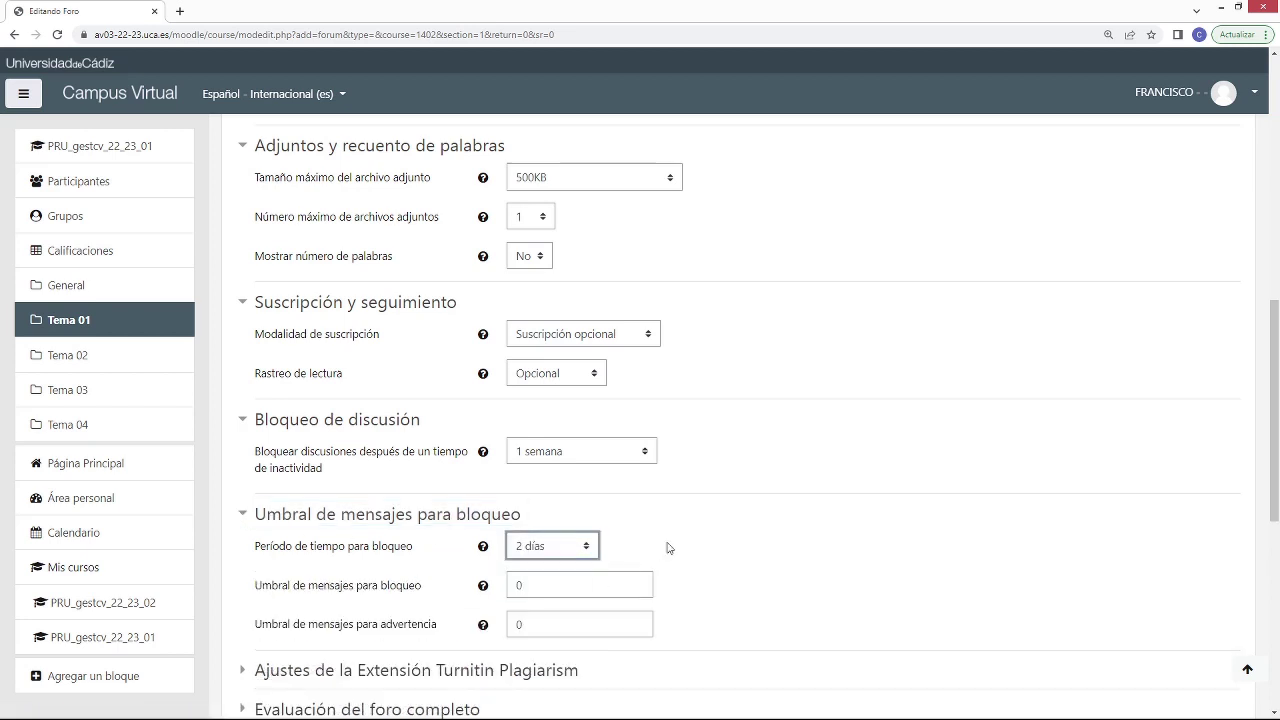
Set the message threshold for blocking to 5 and the message threshold for warning to 2.
{"action": "double_click", "coordinate": [519, 585]}
{"action": "type", "text": "5"}
{"action": "key", "text": "Tab"}
{"action": "type", "text": "2"}
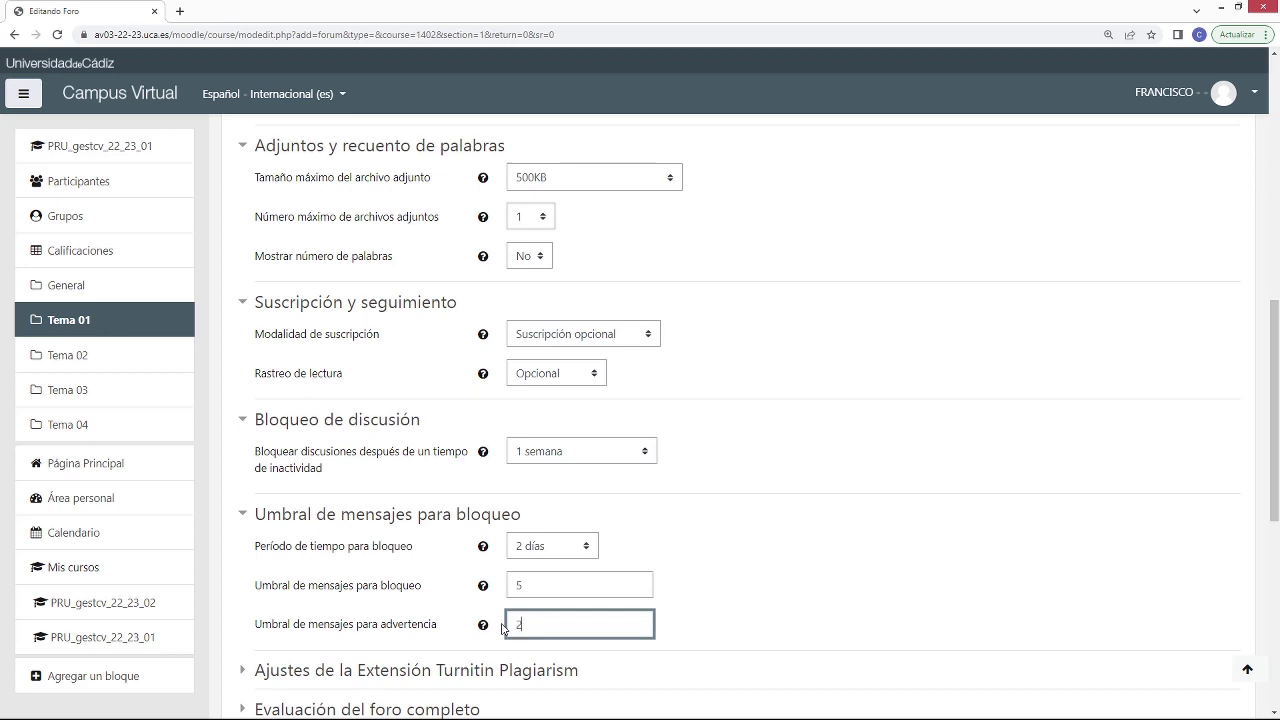
{"action": "left_click", "coordinate": [739, 584]}
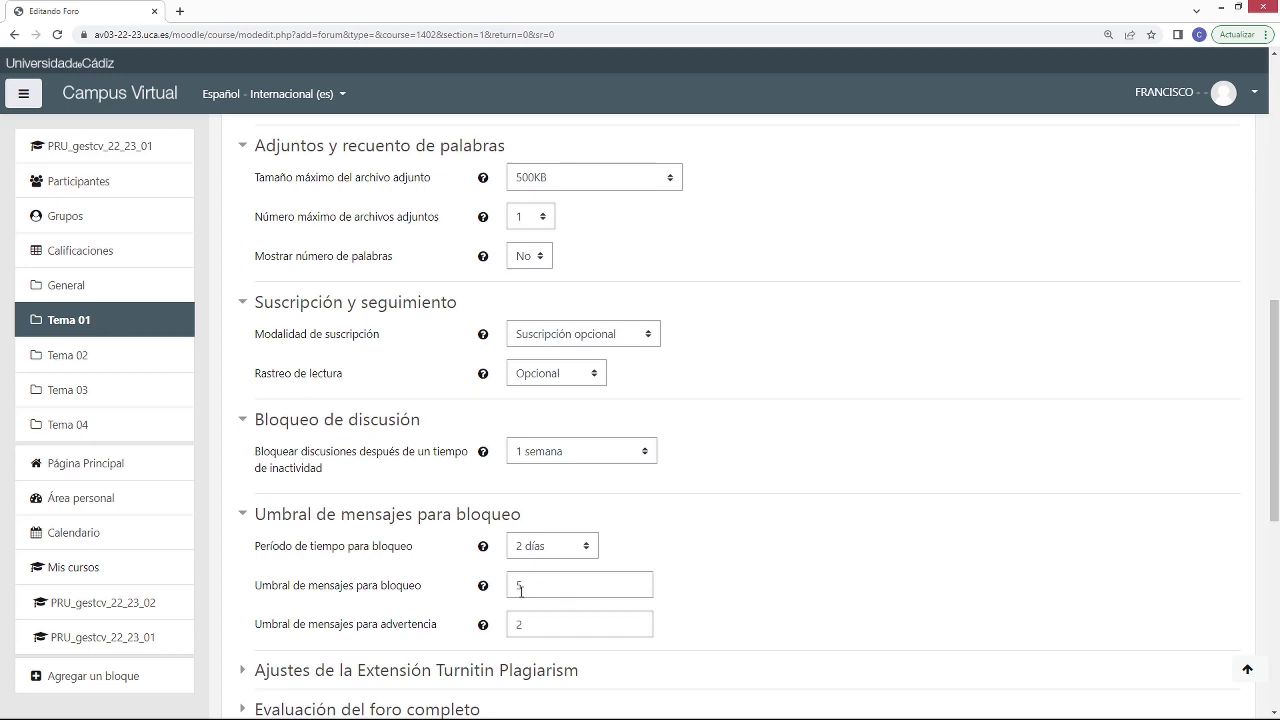
{"action": "left_click", "coordinate": [538, 623]}
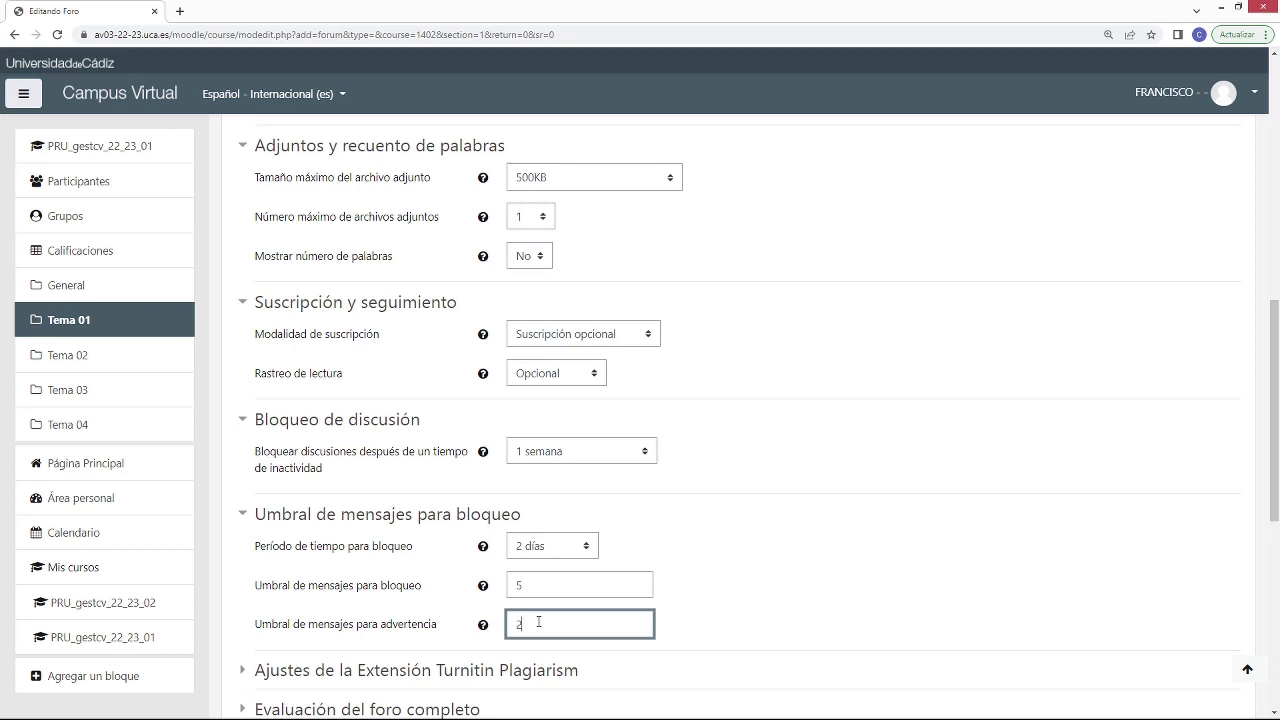
{"action": "left_click", "coordinate": [729, 558]}
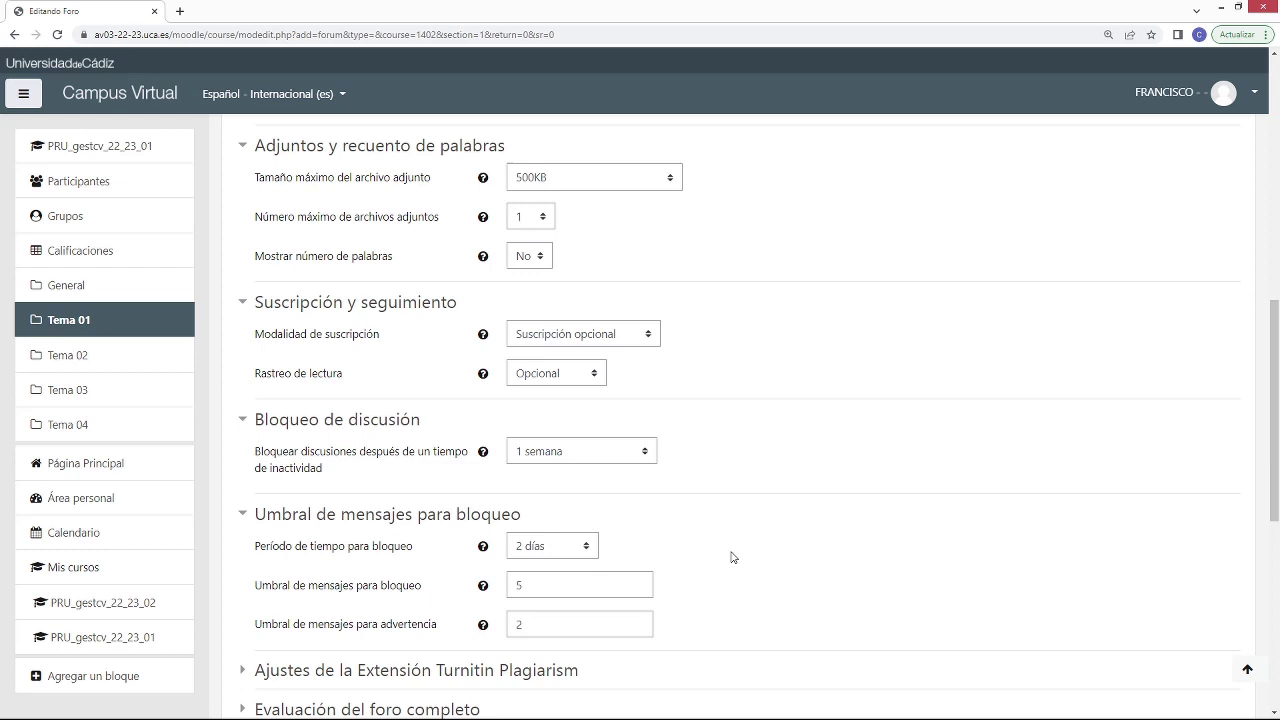
Review the Disponibilidad options under Ajustes comunes del módulo without changing them, and collapse the section.
{"action": "scroll", "coordinate": [654, 568], "scroll_direction": "down", "scroll_amount": 3}
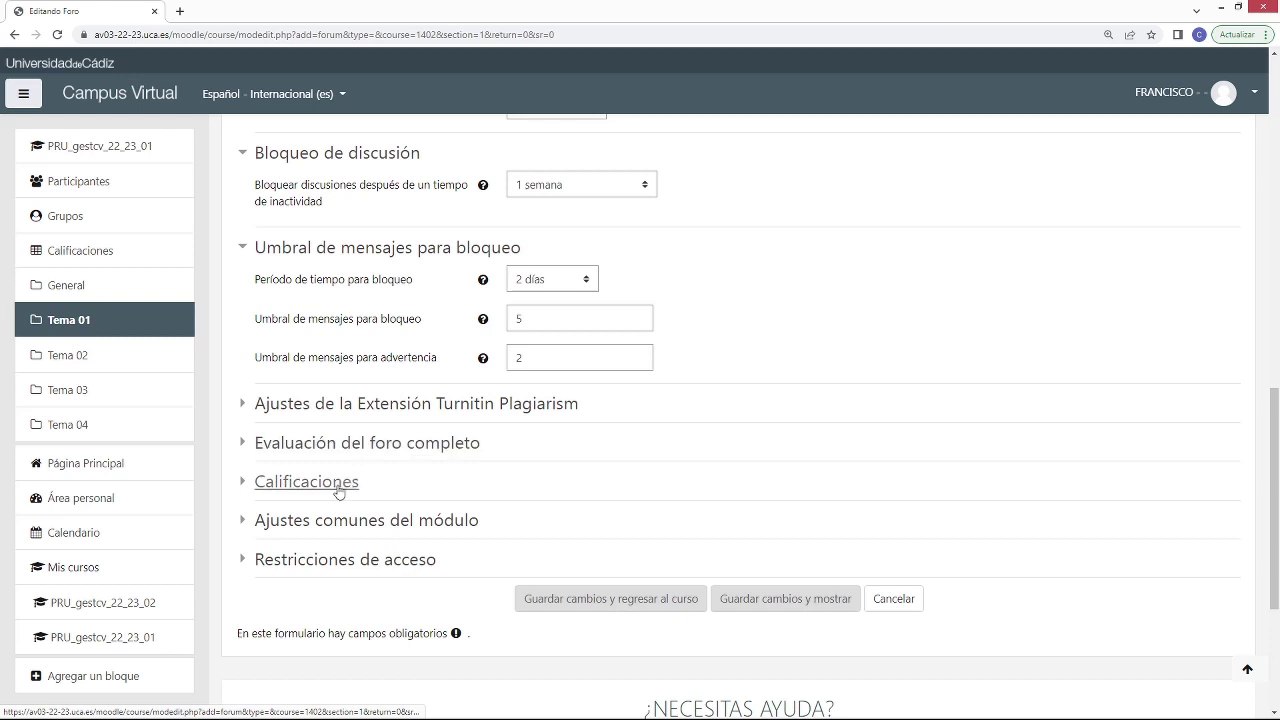
{"action": "left_click", "coordinate": [240, 521]}
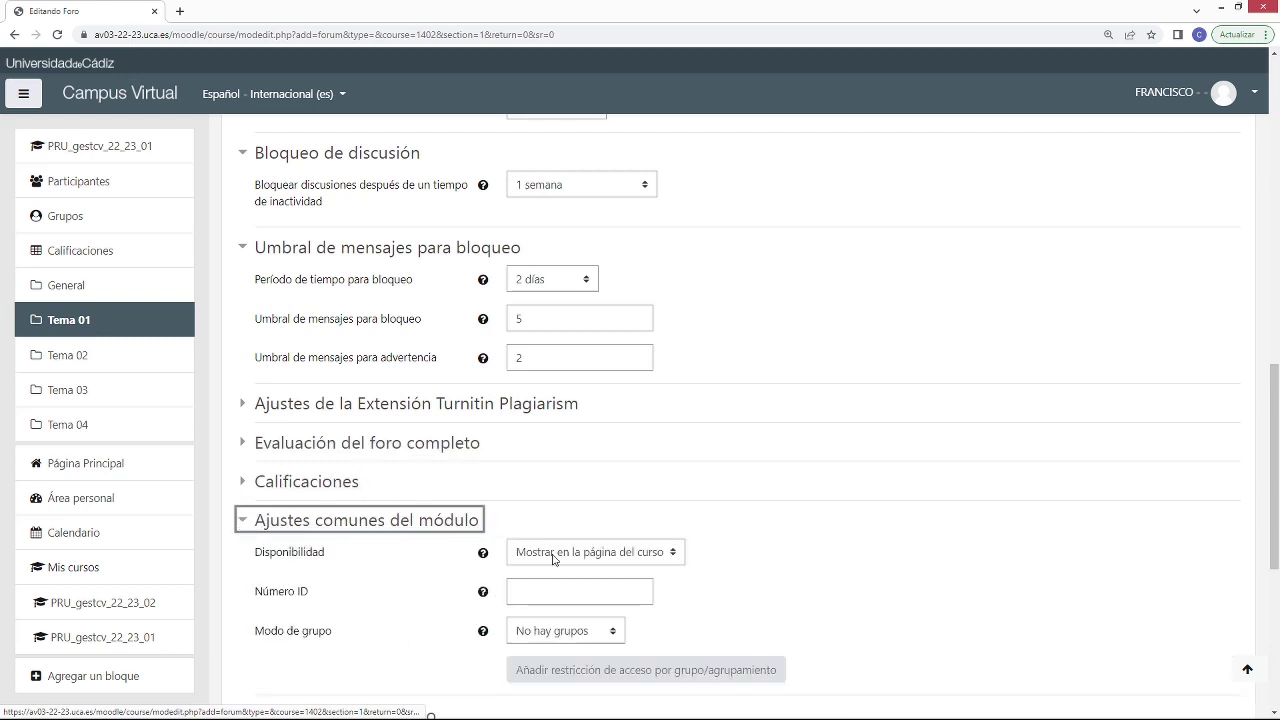
{"action": "scroll", "coordinate": [622, 566], "scroll_direction": "down", "scroll_amount": 1}
{"action": "left_click", "coordinate": [645, 489]}
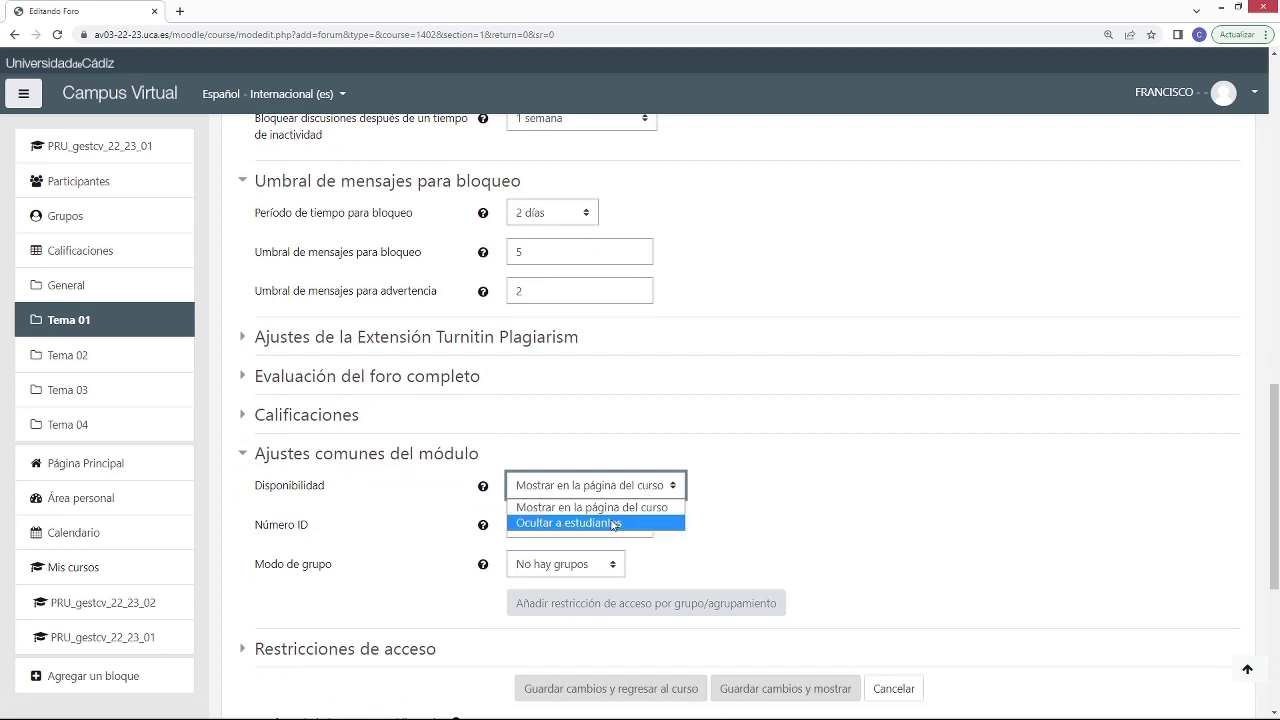
{"action": "left_click", "coordinate": [793, 505]}
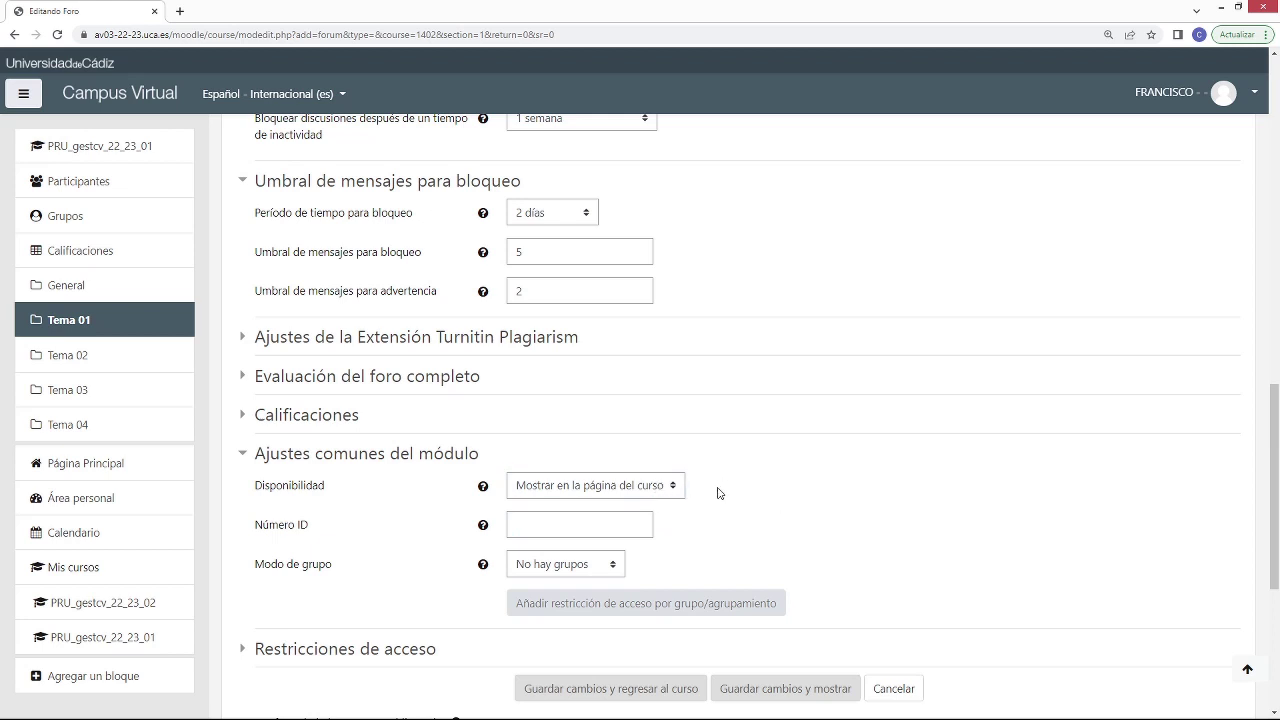
{"action": "left_click", "coordinate": [247, 457]}
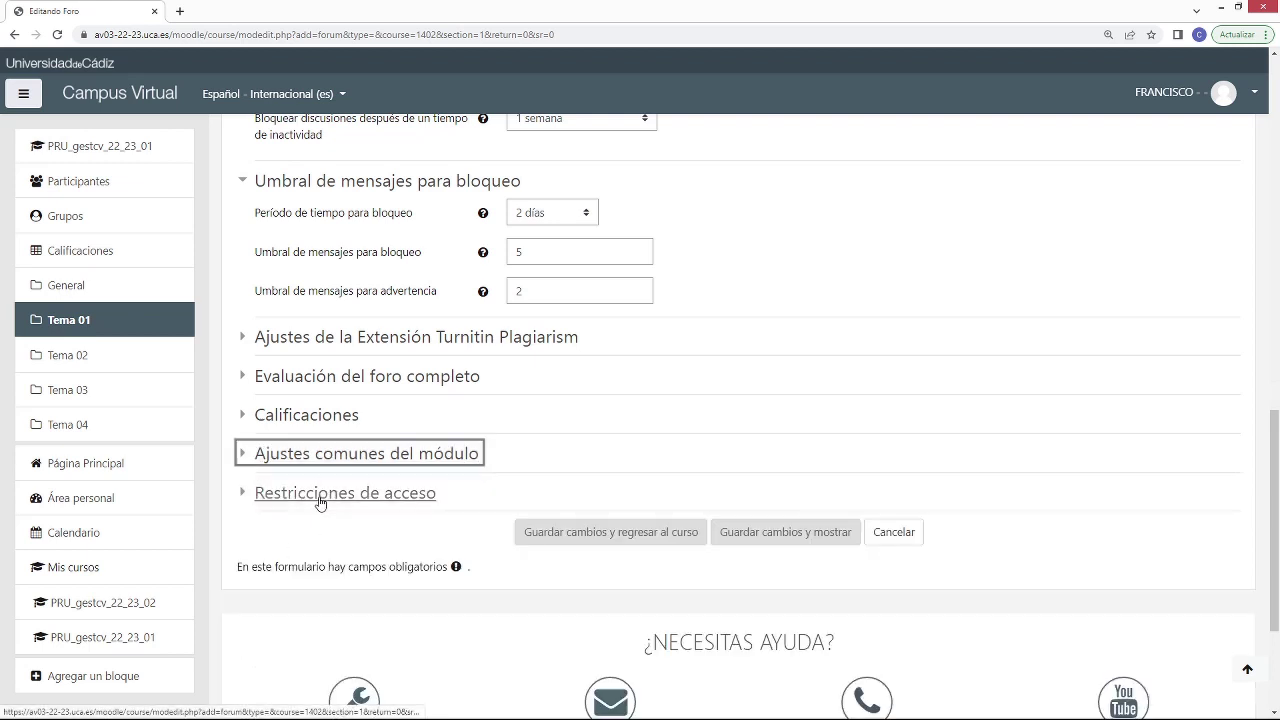
Save the forum settings, return to the course page and turn off its editing mode.
{"action": "left_click", "coordinate": [625, 535]}
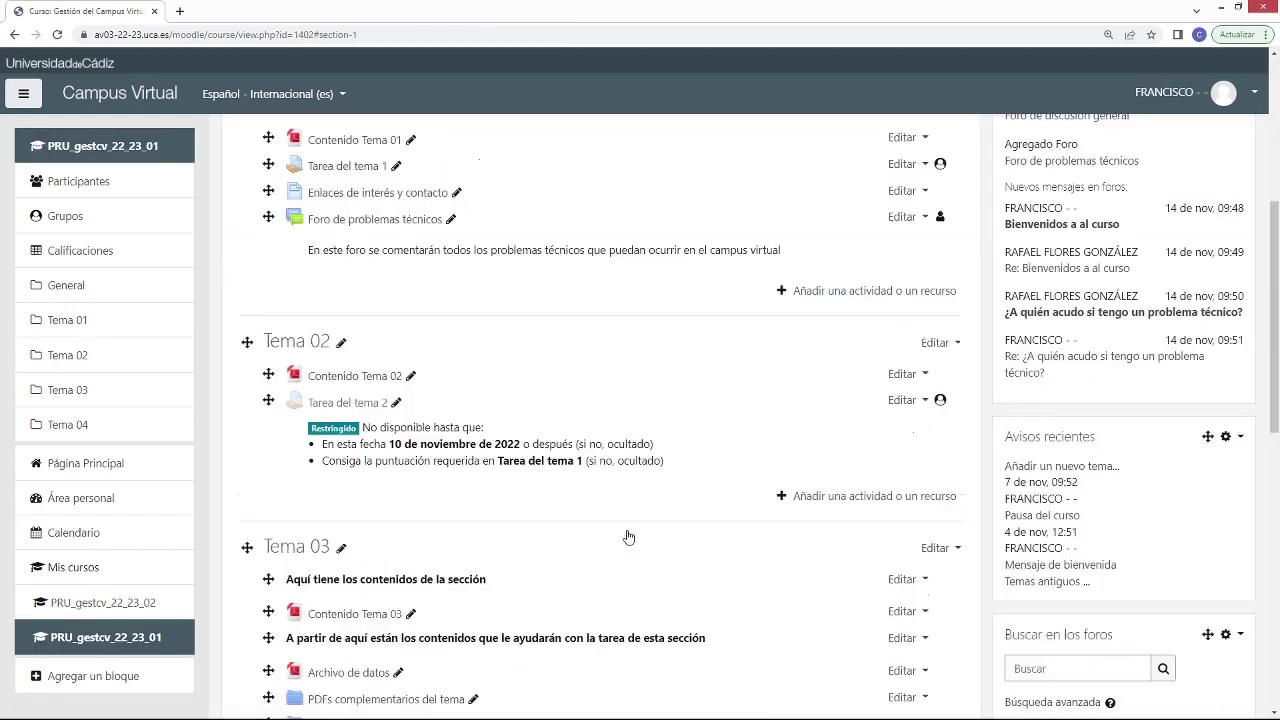
{"action": "scroll", "coordinate": [628, 537], "scroll_direction": "up", "scroll_amount": 3}
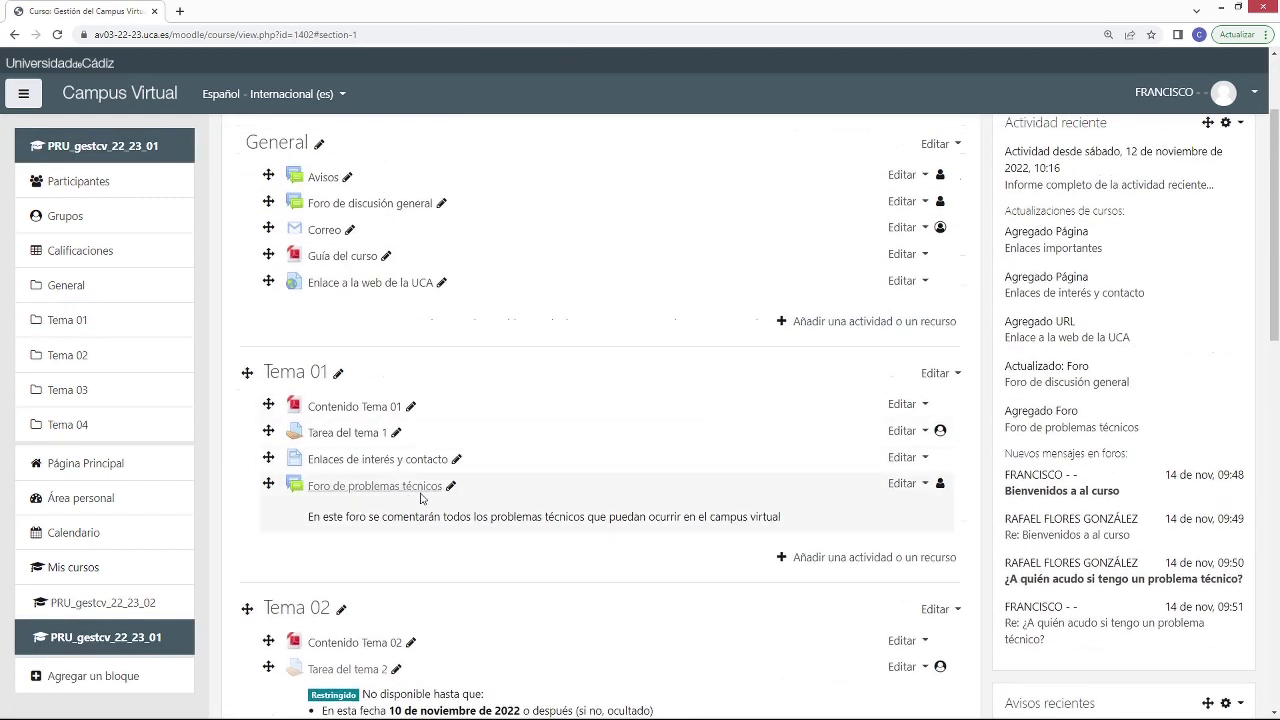
{"action": "scroll", "coordinate": [420, 497], "scroll_direction": "up", "scroll_amount": 2}
{"action": "left_click", "coordinate": [1076, 208]}
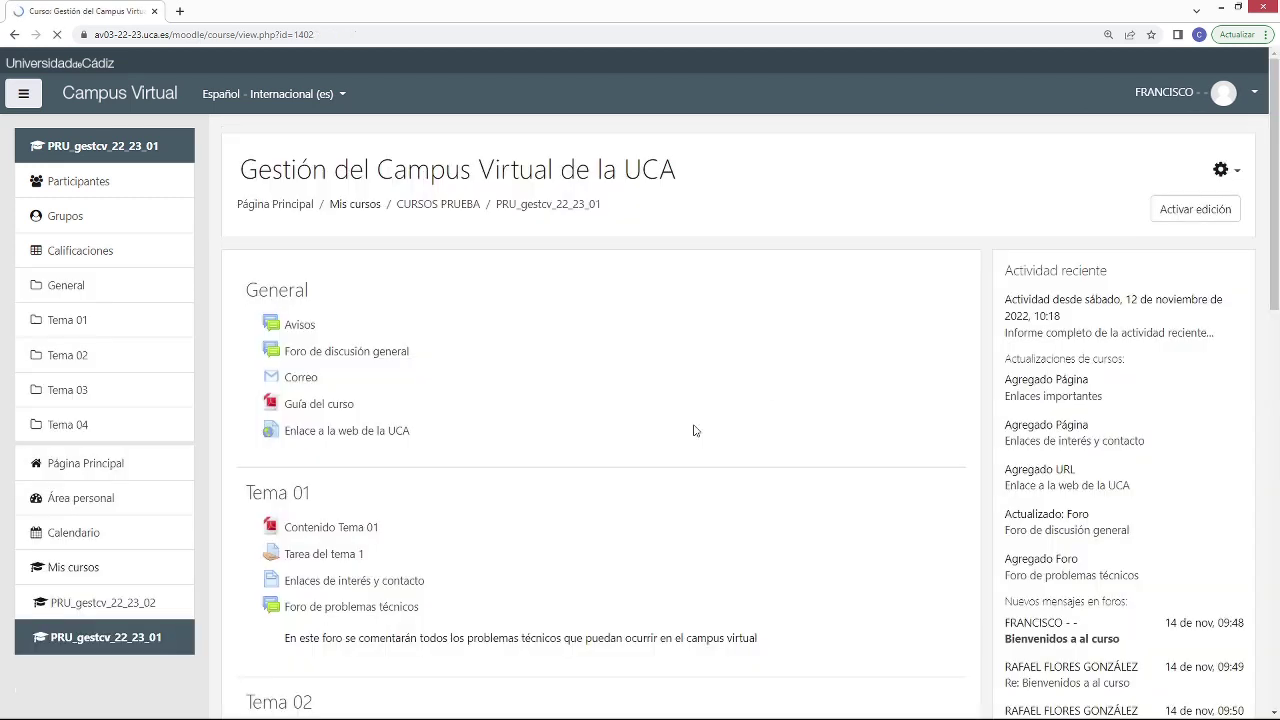
Open Foro de problemas técnicos in Tema 01 and examine its notice about the message limit.
{"action": "scroll", "coordinate": [488, 463], "scroll_direction": "down", "scroll_amount": 2}
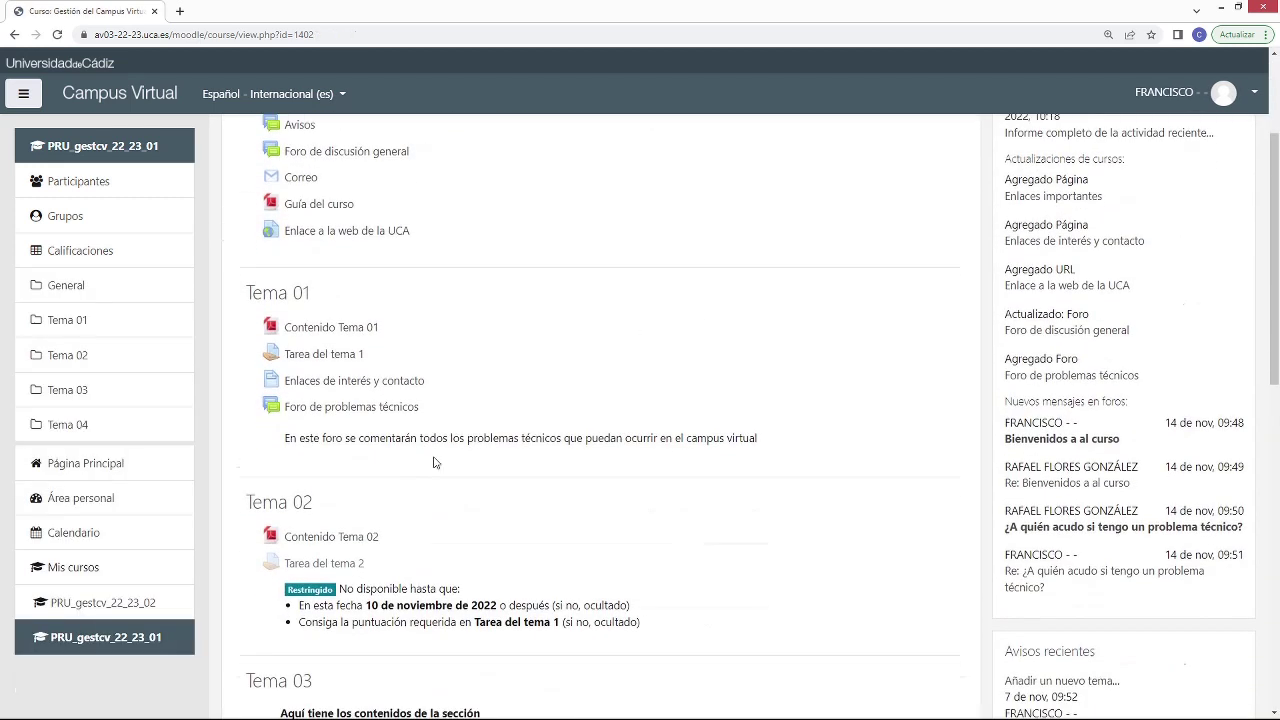
{"action": "left_click", "coordinate": [357, 410]}
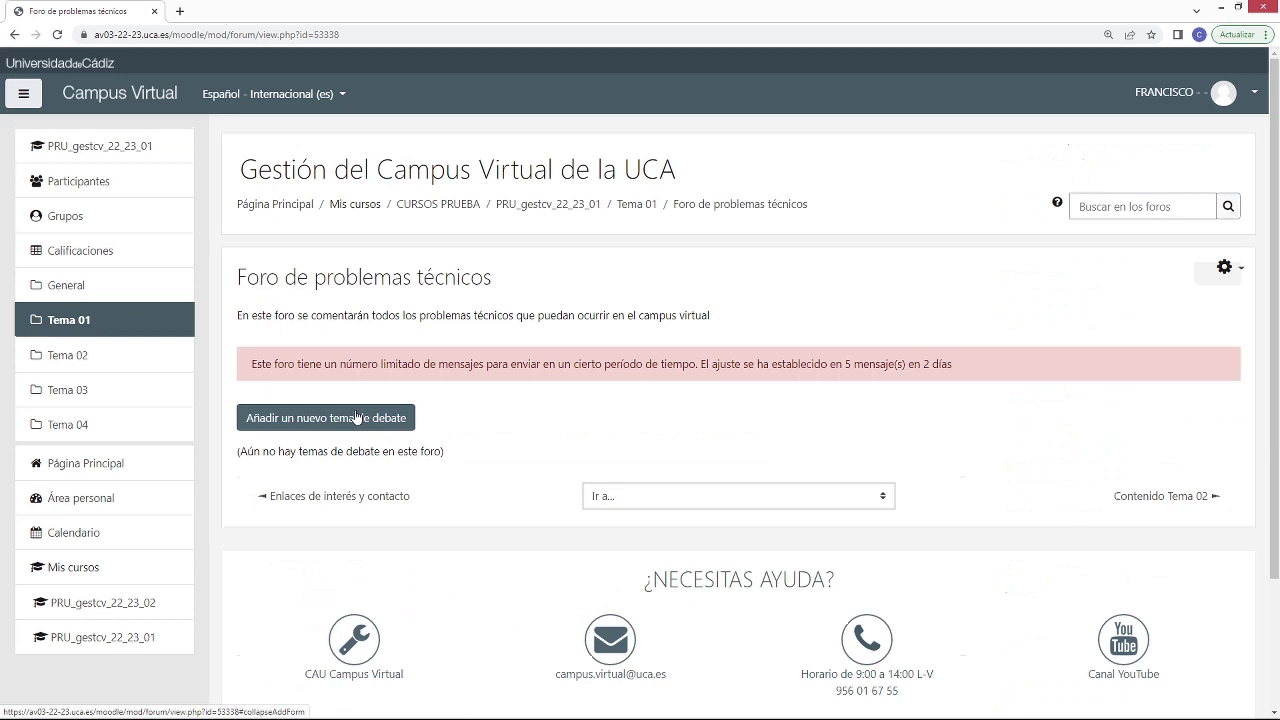
{"action": "left_click", "coordinate": [357, 418]}
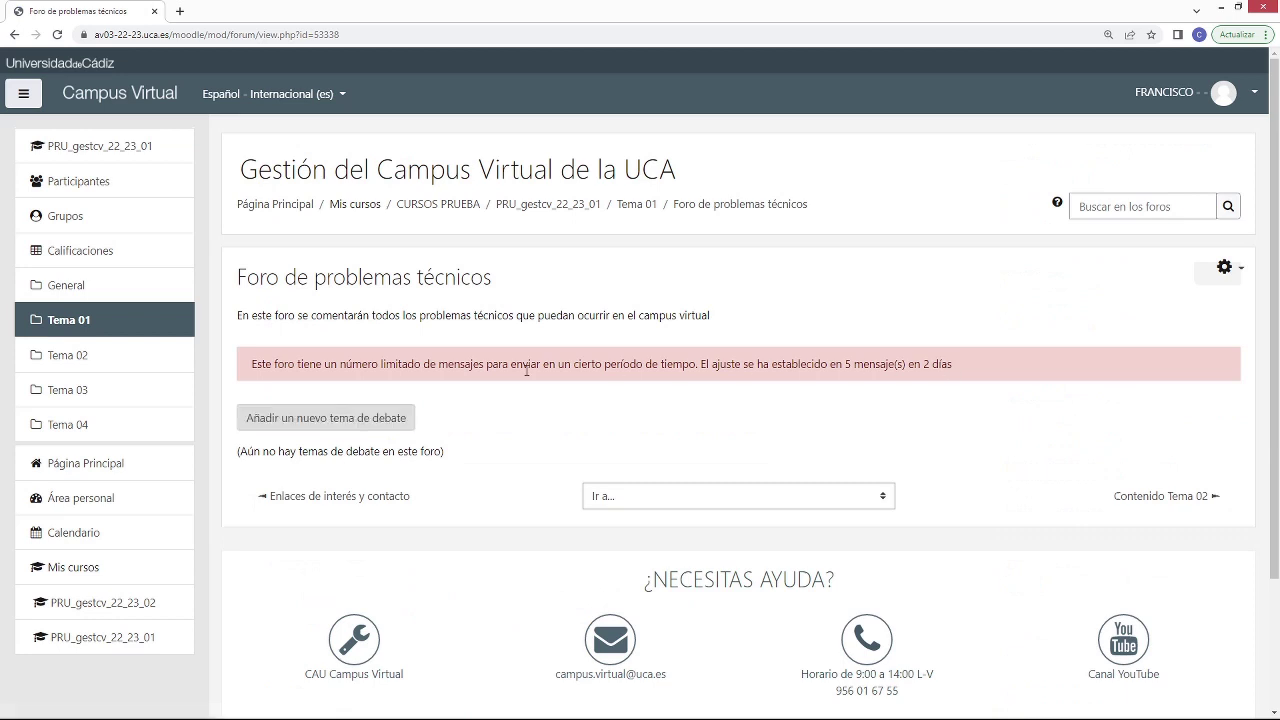
{"action": "left_click_drag", "start_coordinate": [953, 366], "coordinate": [248, 375]}
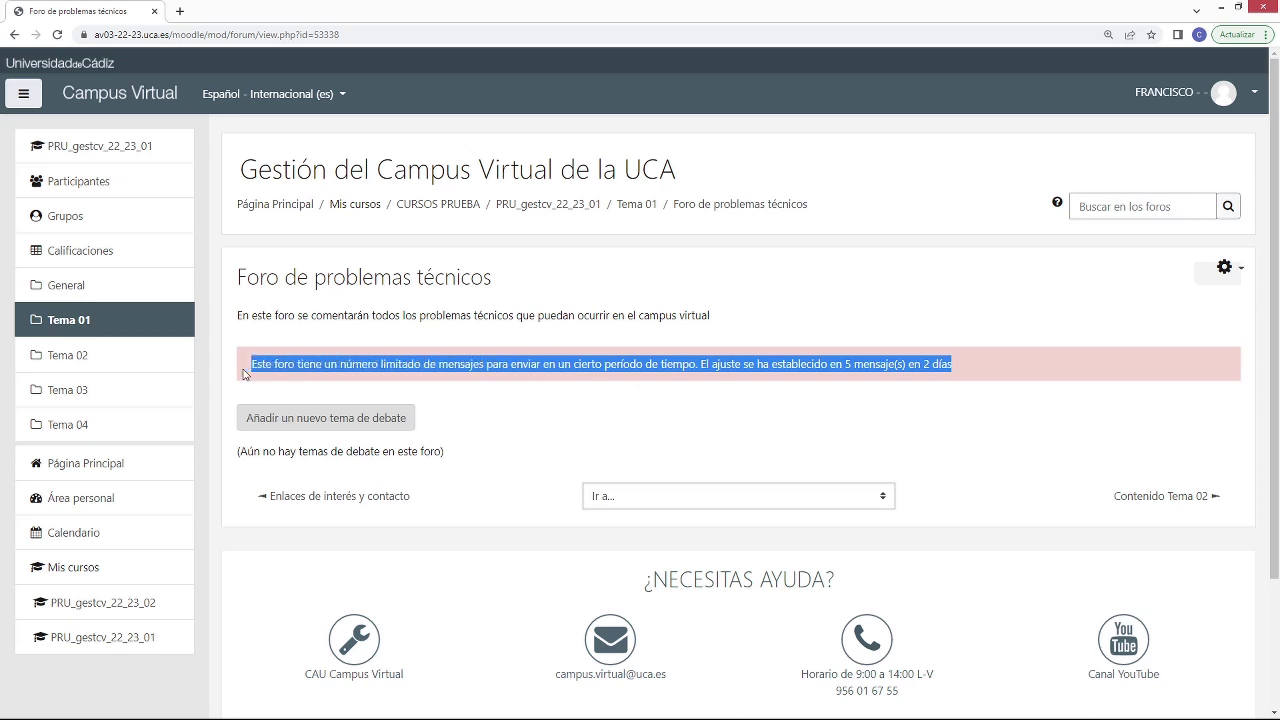
{"action": "left_click", "coordinate": [593, 405]}
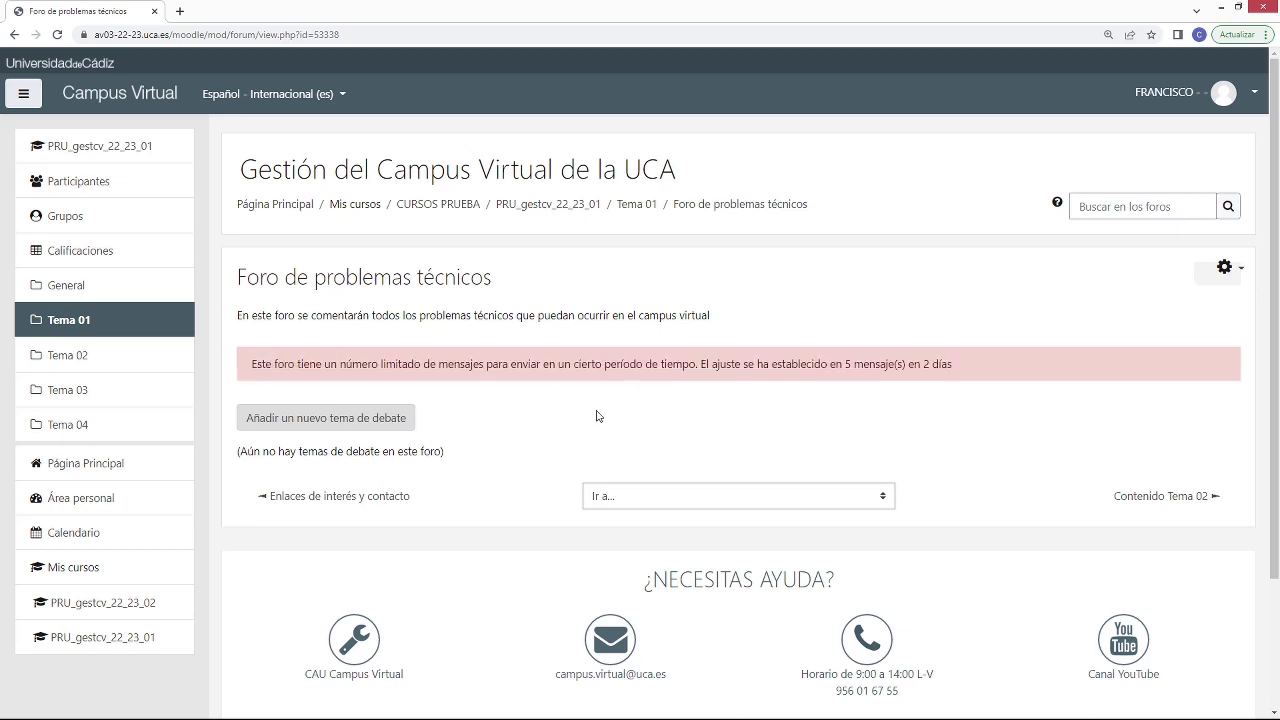